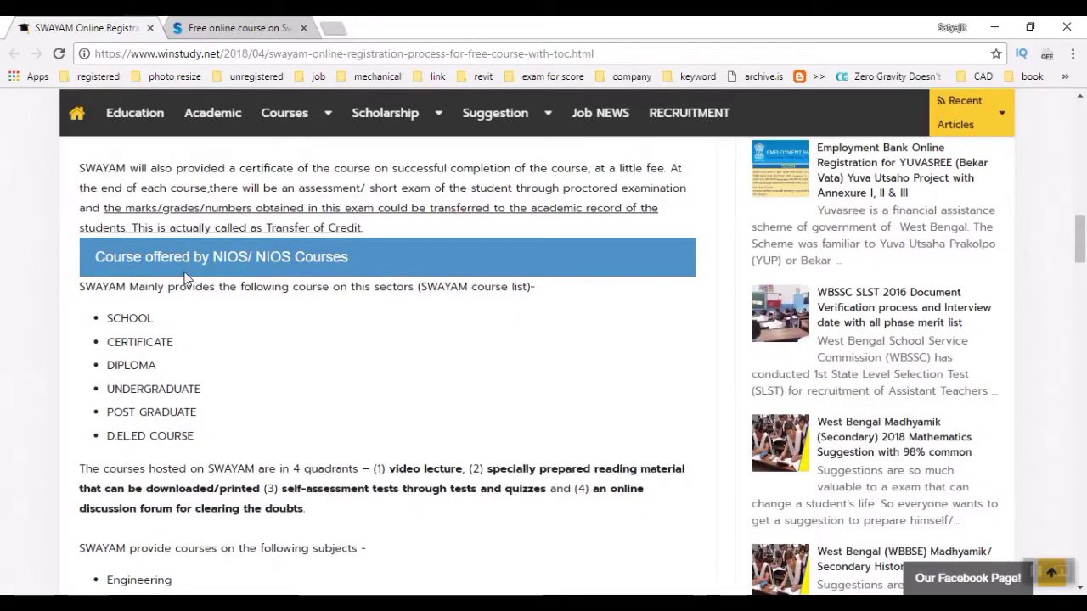
Compare the swayam.gov.in home page tab with the winstudy registration article
scroll(213, 297, down, 2)
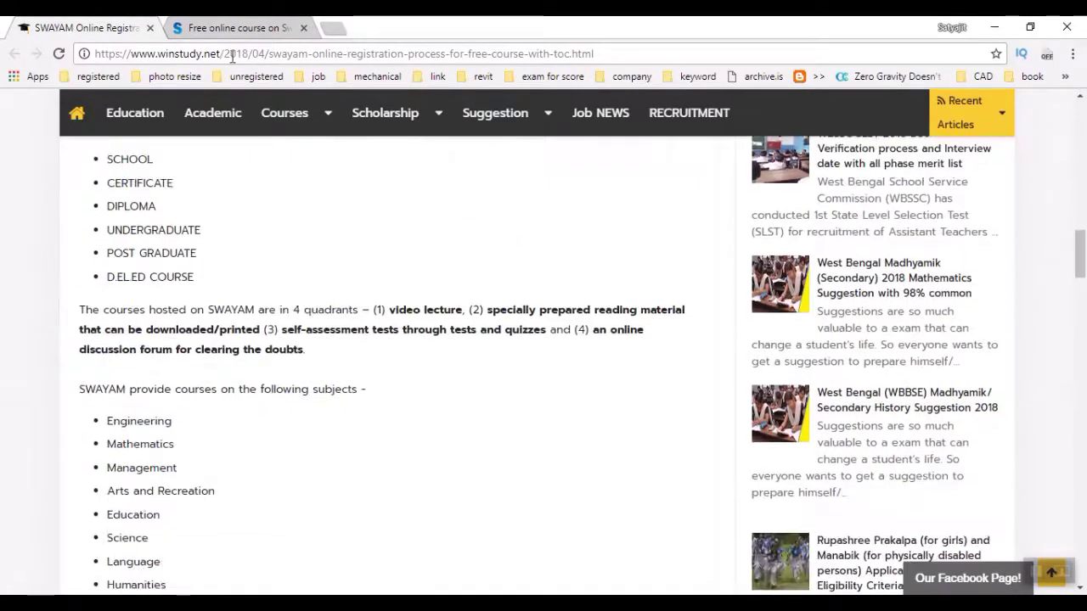
click(220, 30)
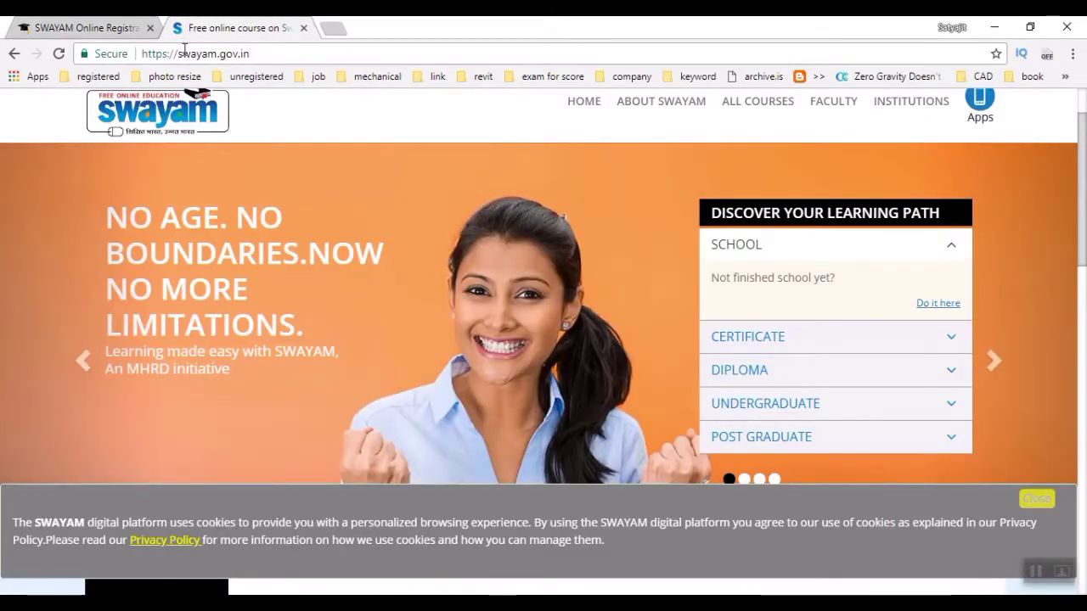
click(85, 28)
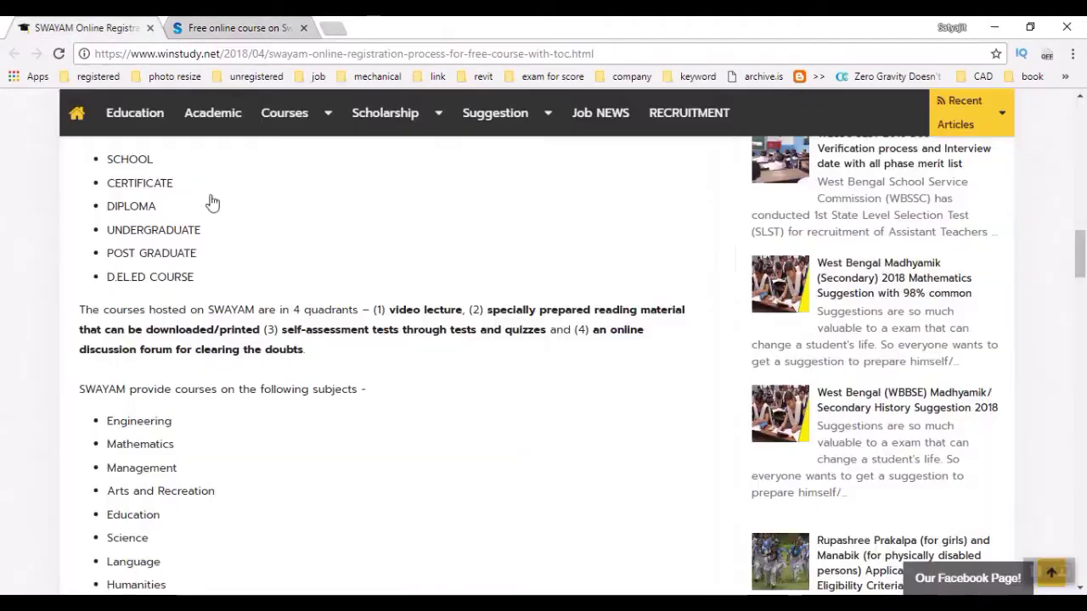
scroll(232, 294, up, 2)
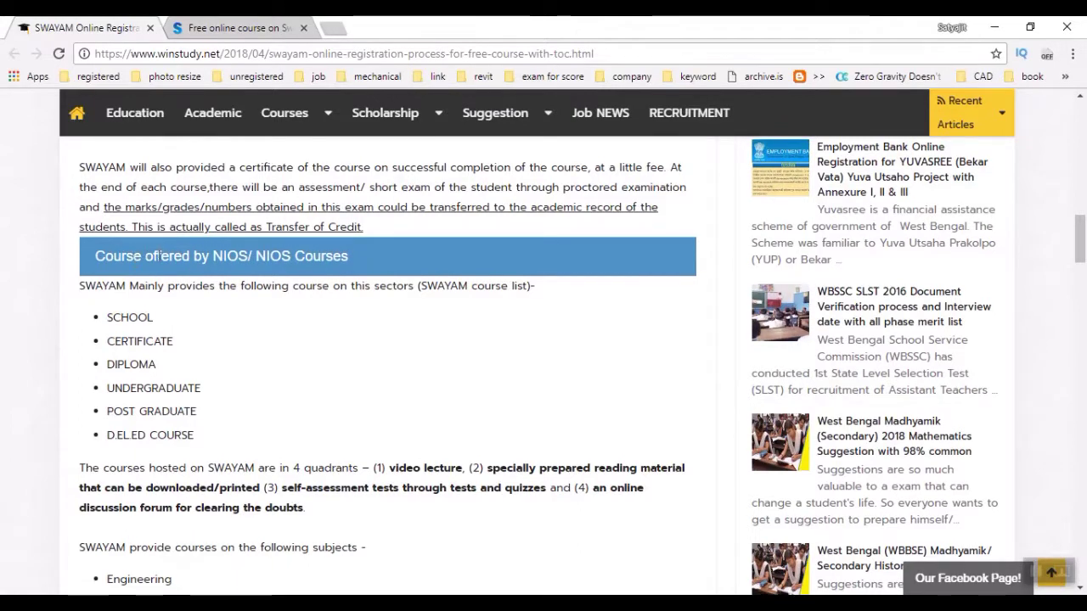
scroll(155, 228, down, 1)
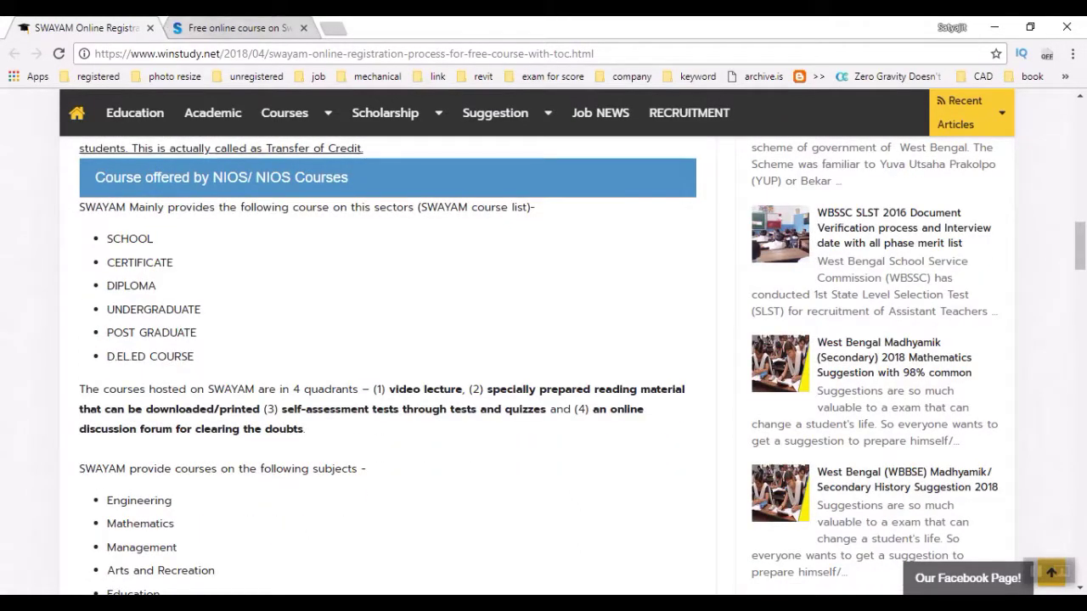
Browse the SWAYAM home page carousel and Program Categories, then return to the top
click(233, 28)
scroll(458, 239, down, 2)
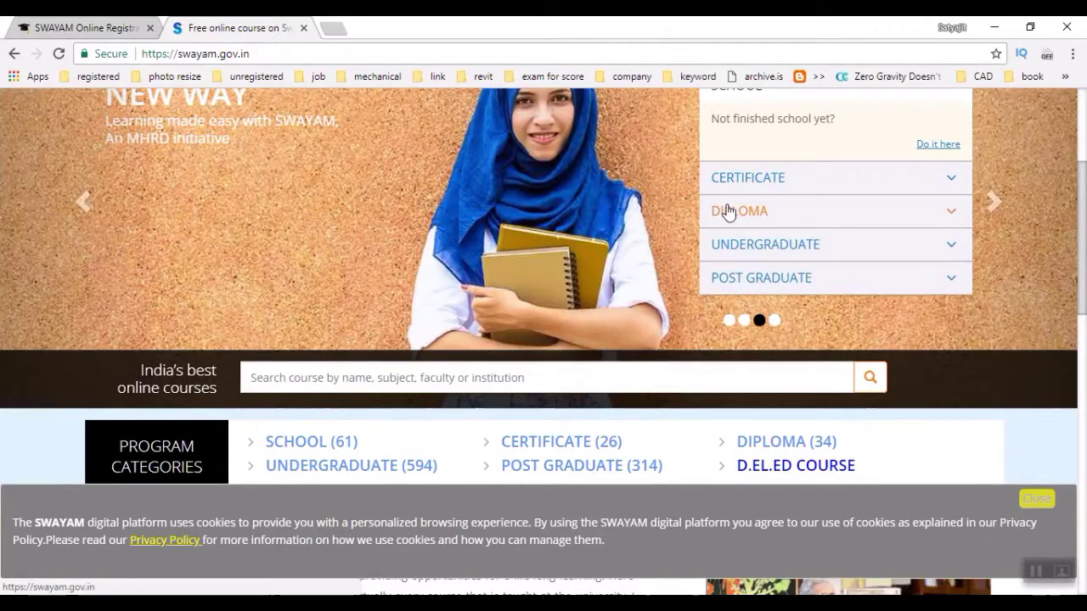
scroll(839, 136, up, 1)
scroll(839, 136, up, 1)
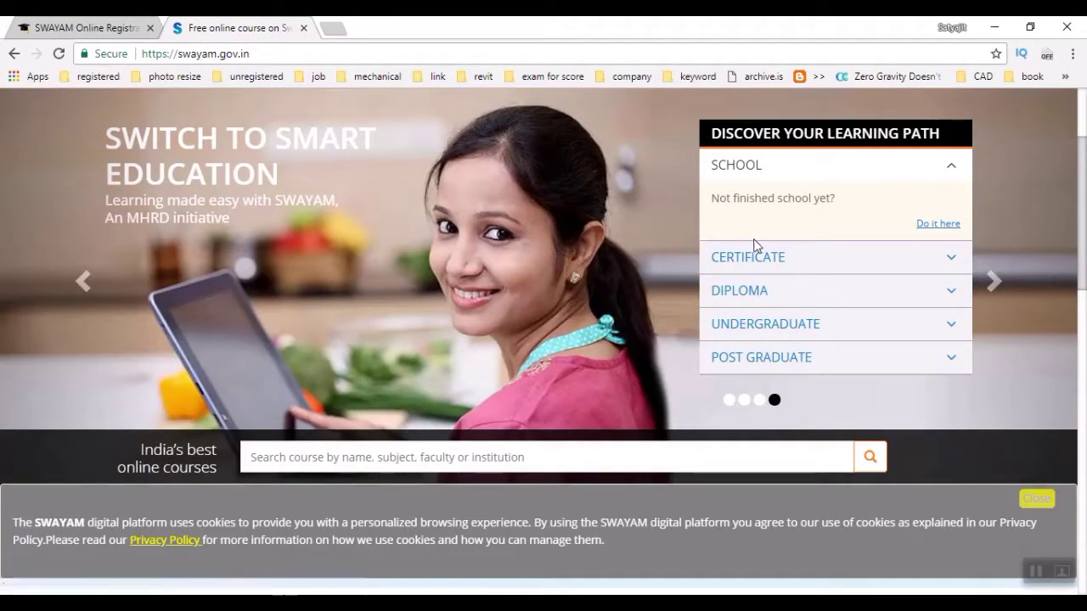
scroll(752, 245, down, 1)
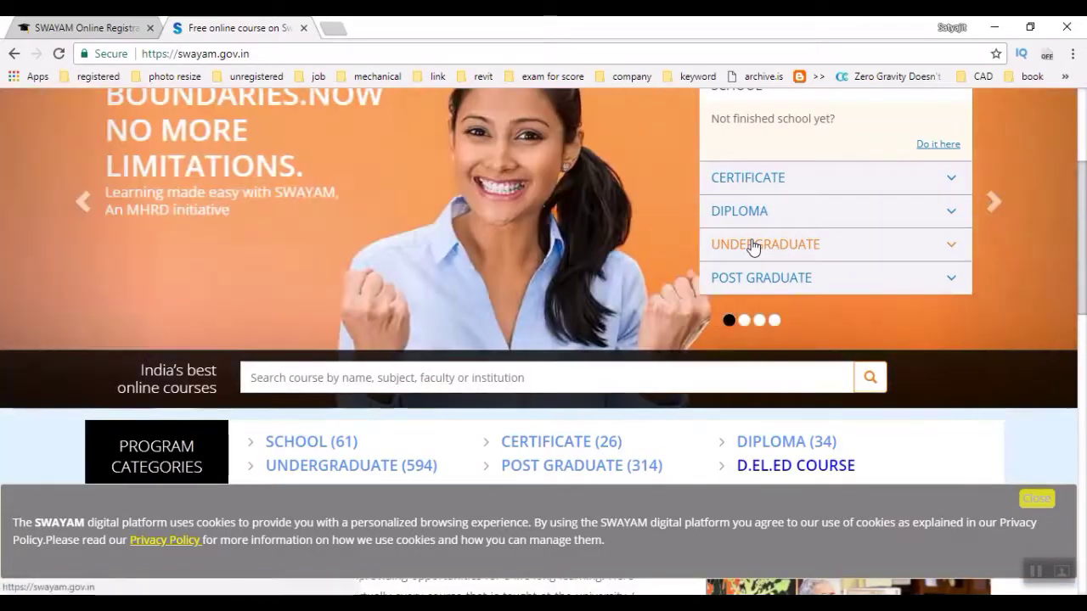
scroll(747, 374, down, 2)
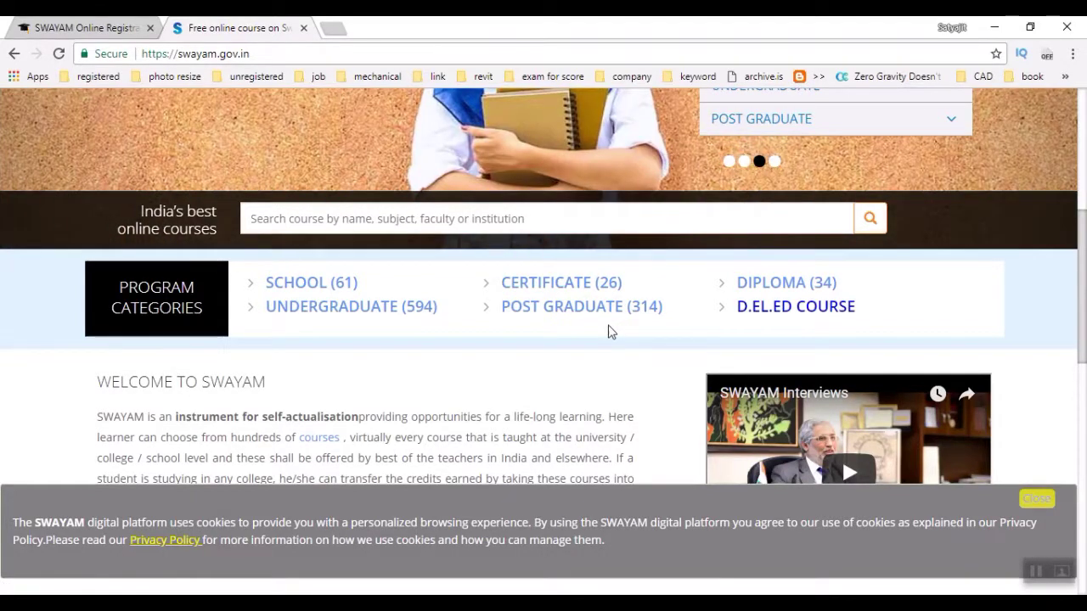
scroll(593, 321, up, 5)
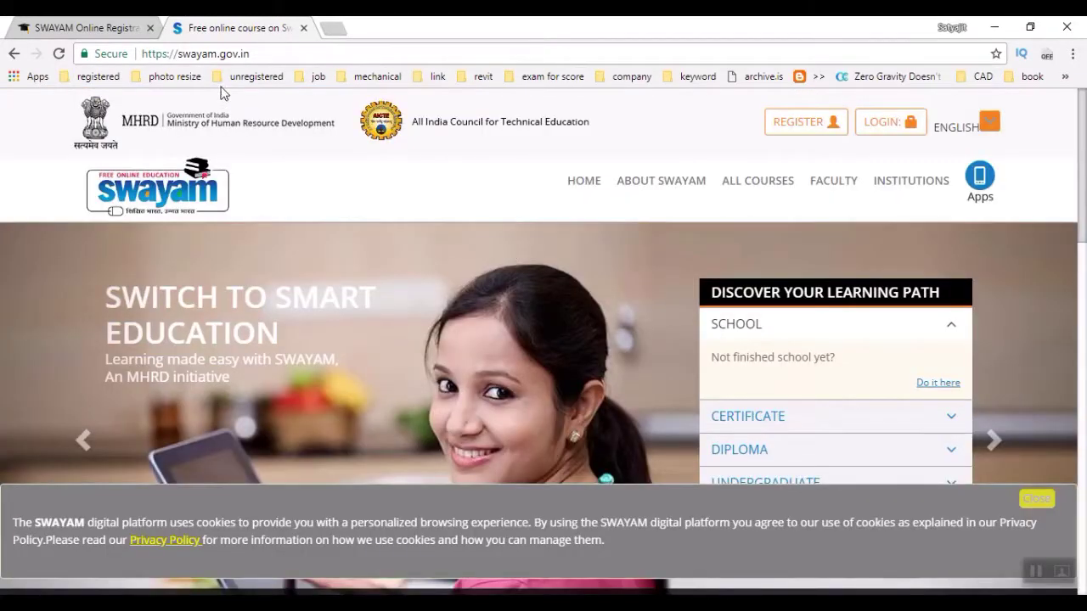
Read the winstudy Application Process, then open SWAYAM's REGISTER page
click(85, 27)
scroll(450, 309, down, 6)
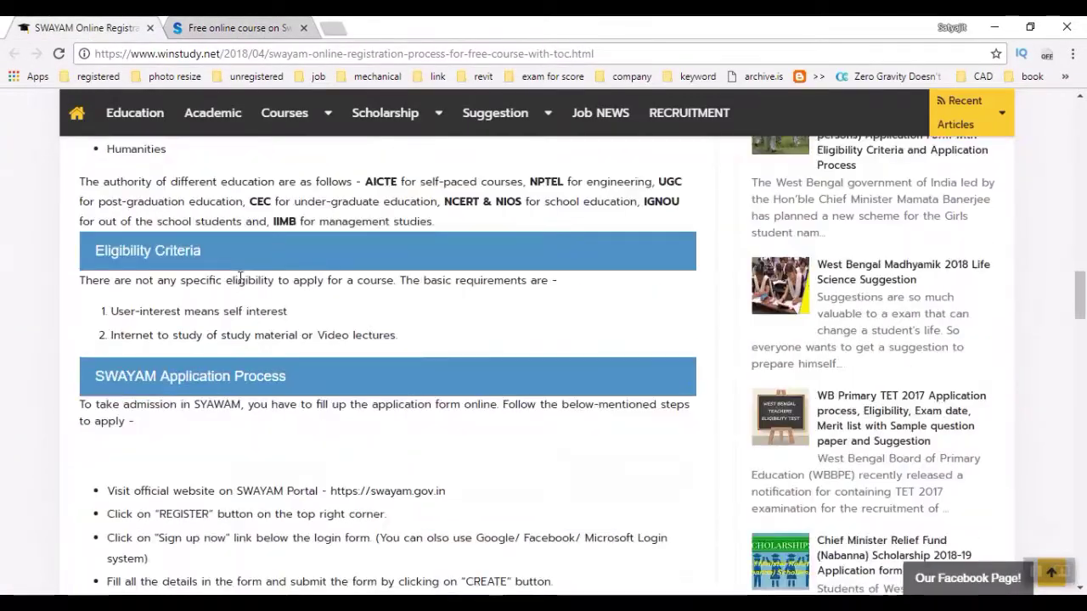
key(ctrl+Tab)
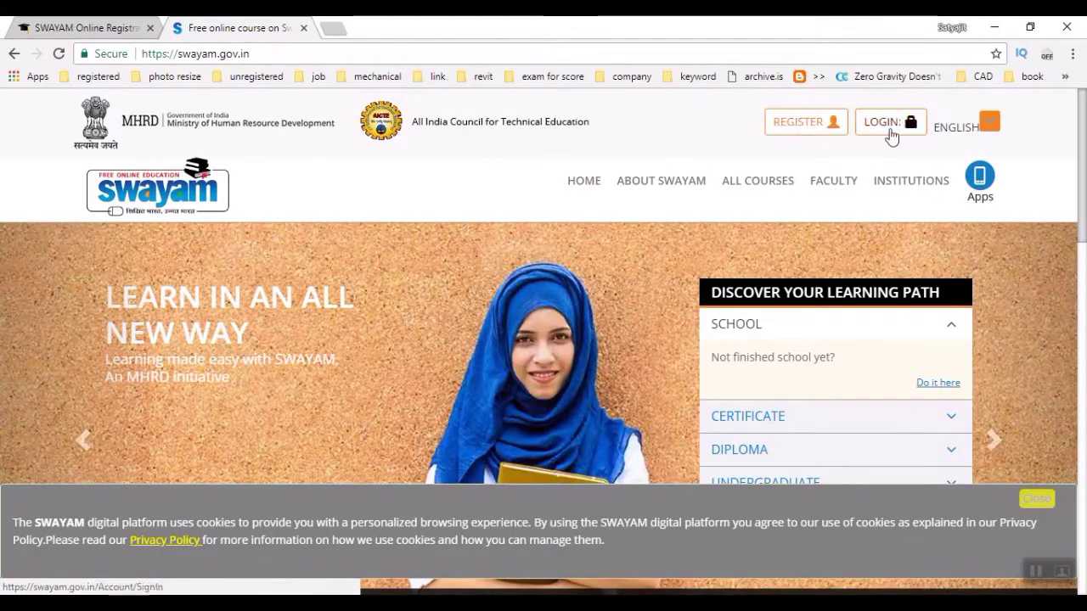
click(798, 125)
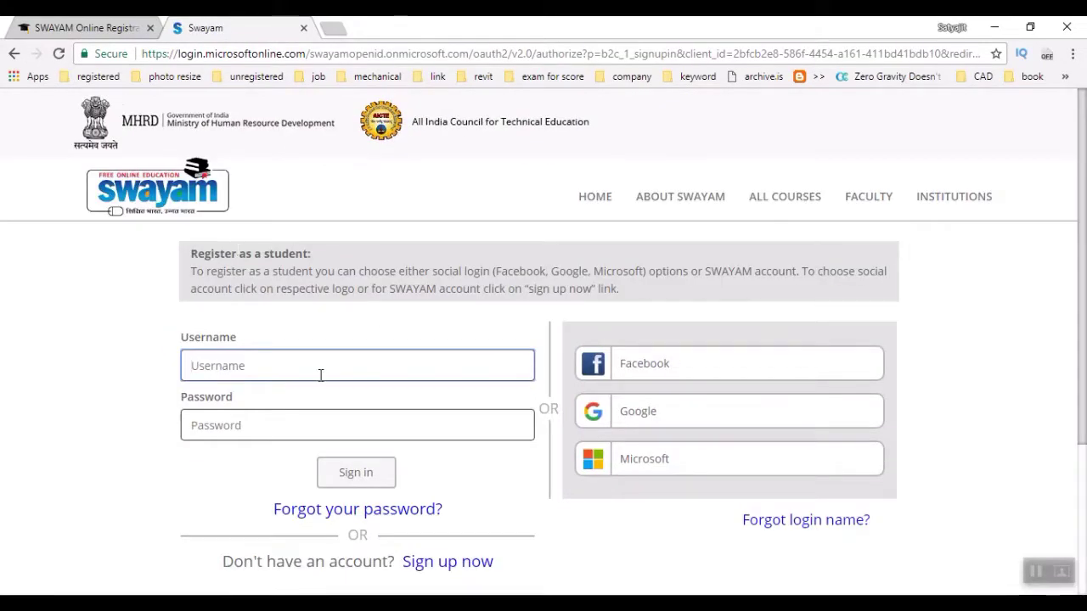
scroll(321, 377, down, 1)
click(478, 494)
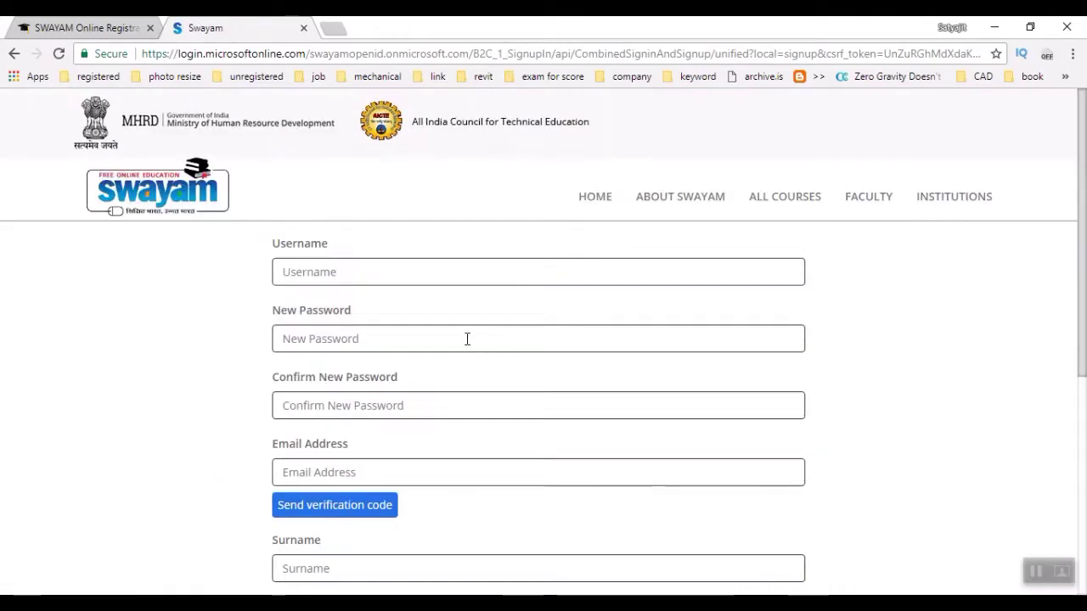
click(14, 54)
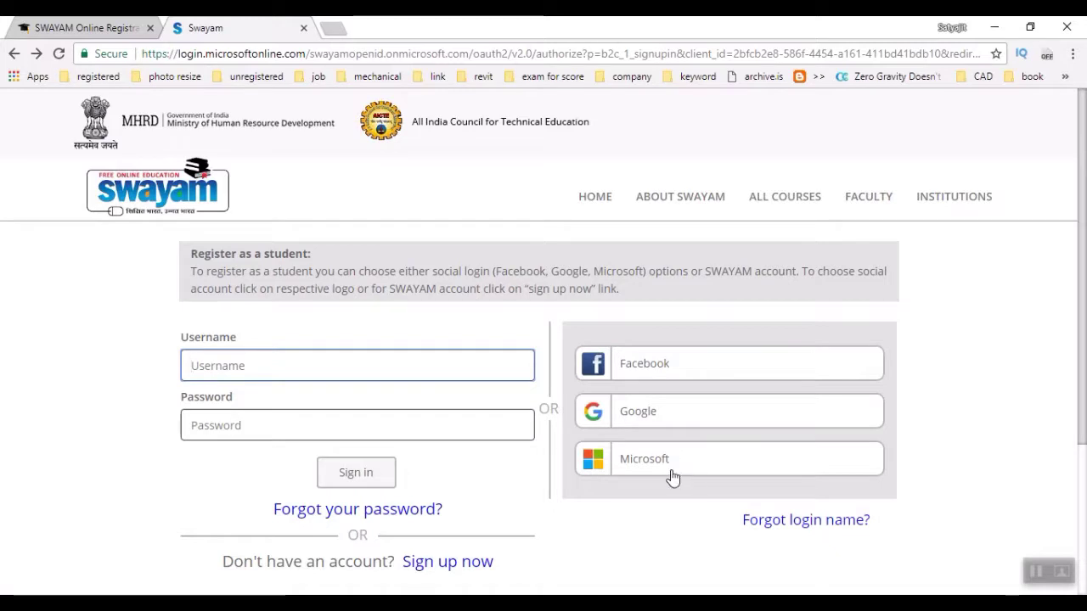
scroll(655, 472, down, 1)
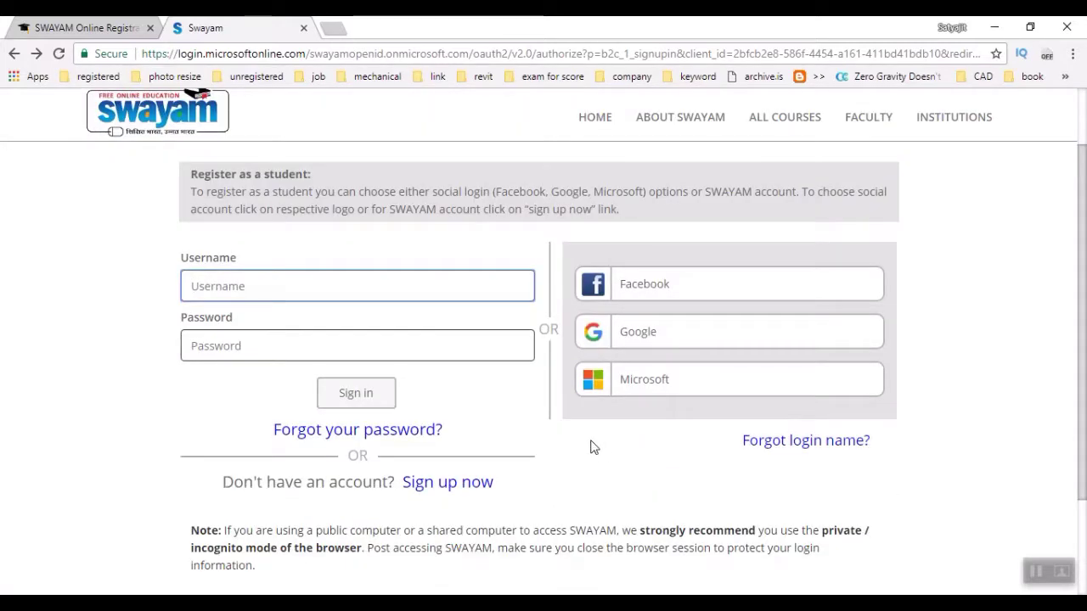
click(468, 485)
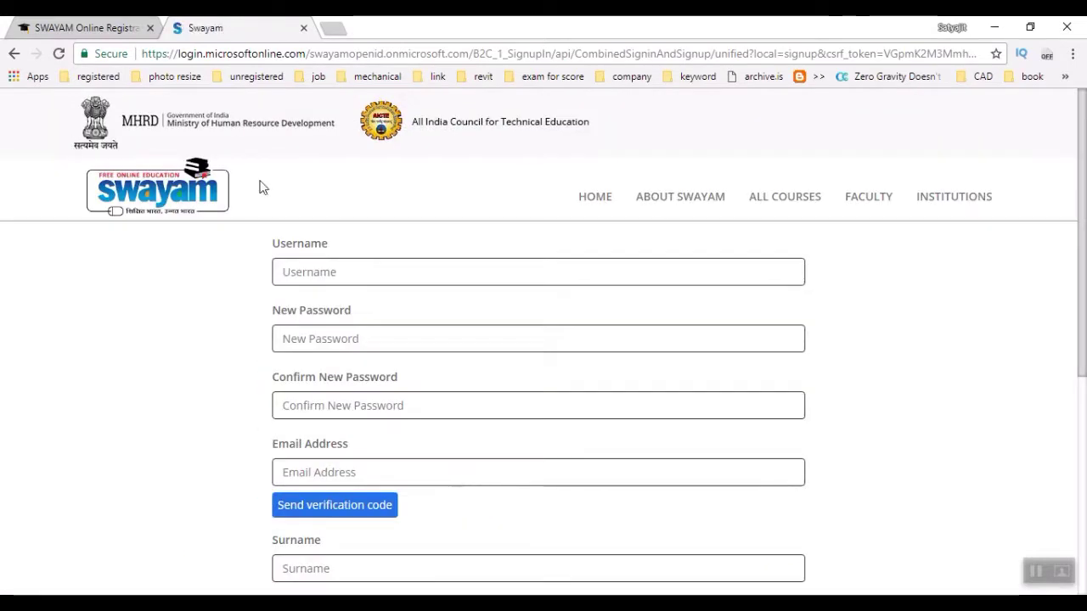
scroll(308, 266, down, 1)
click(323, 194)
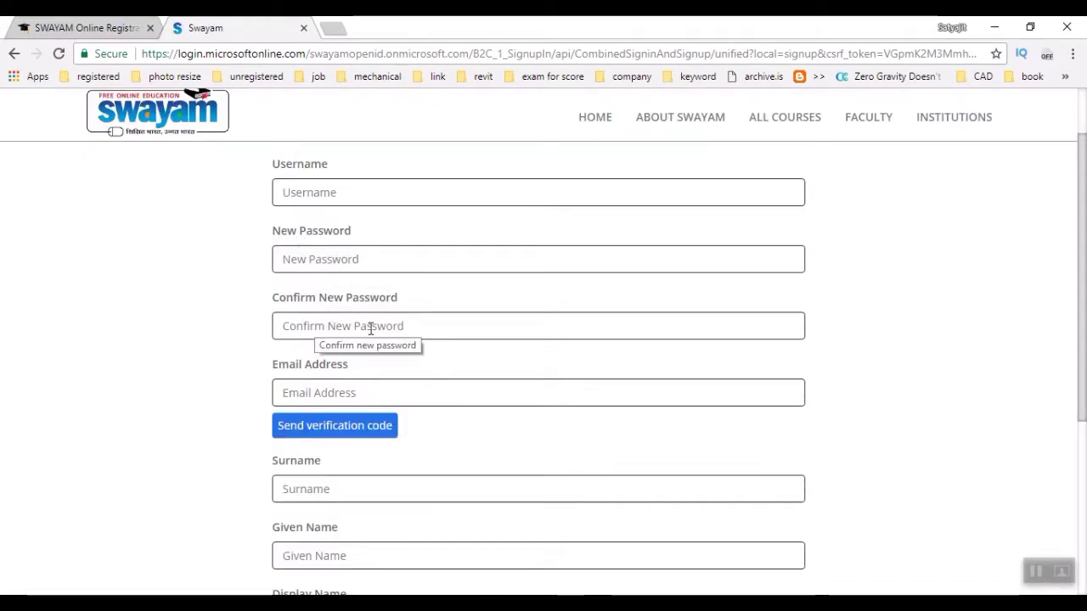
click(343, 328)
scroll(340, 327, down, 1)
click(325, 310)
scroll(325, 312, down, 1)
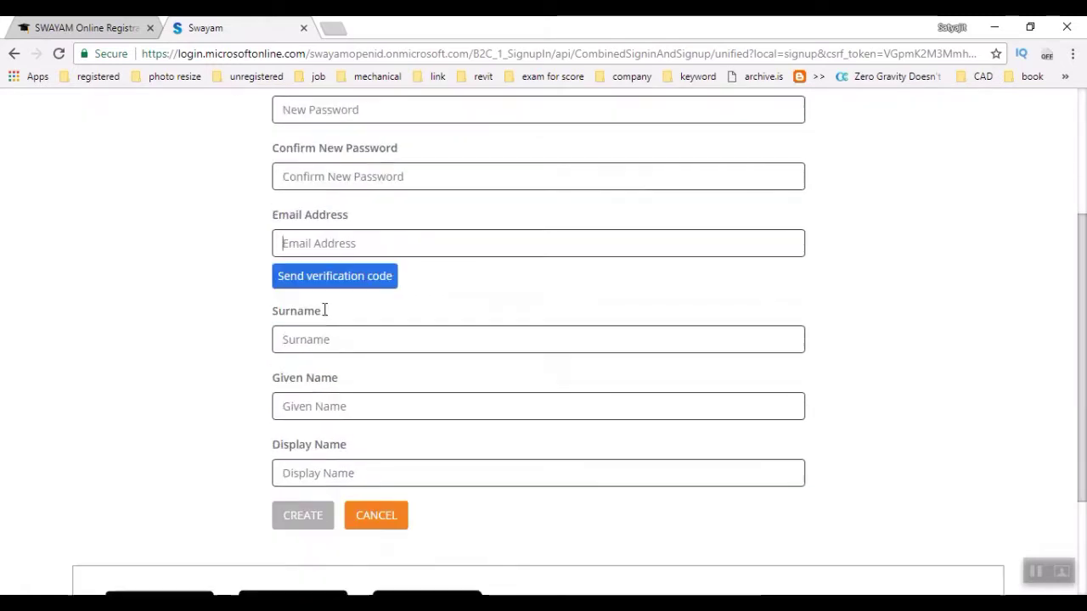
click(321, 337)
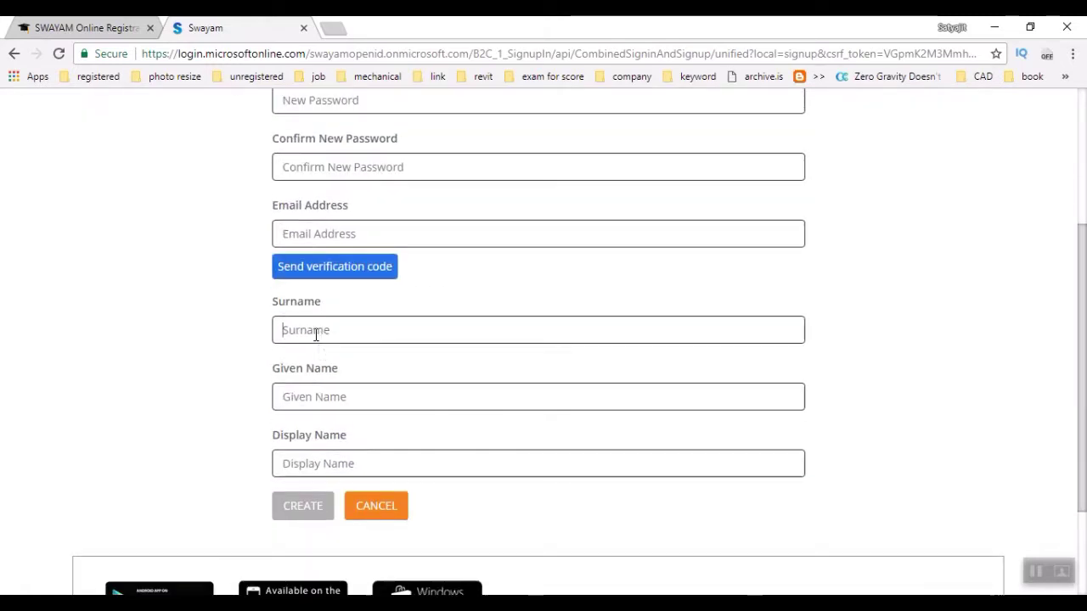
click(310, 393)
click(315, 462)
scroll(311, 454, down, 1)
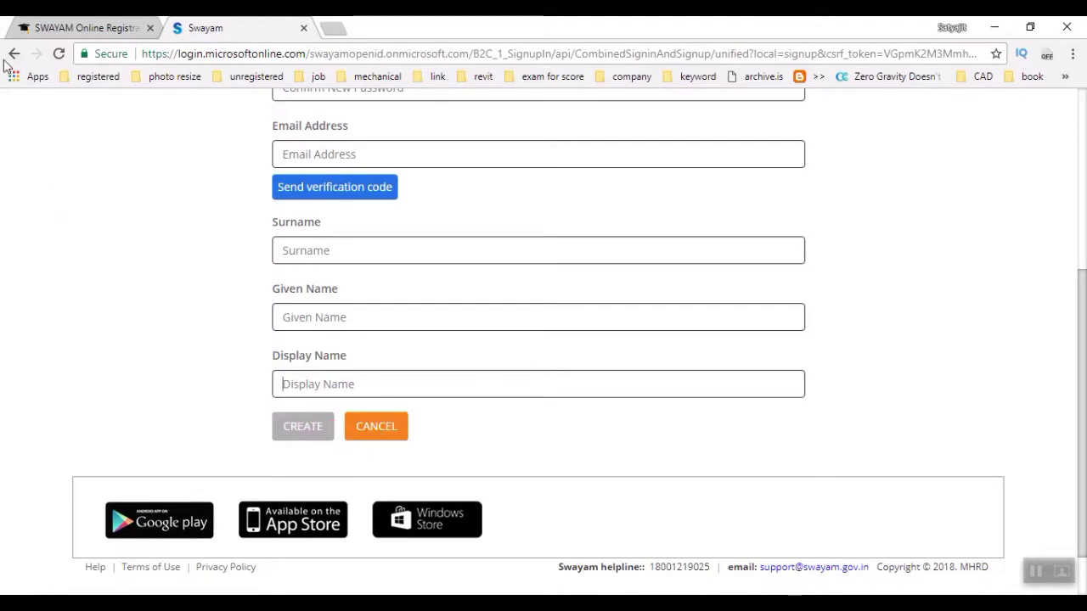
scroll(281, 247, up, 2)
click(310, 315)
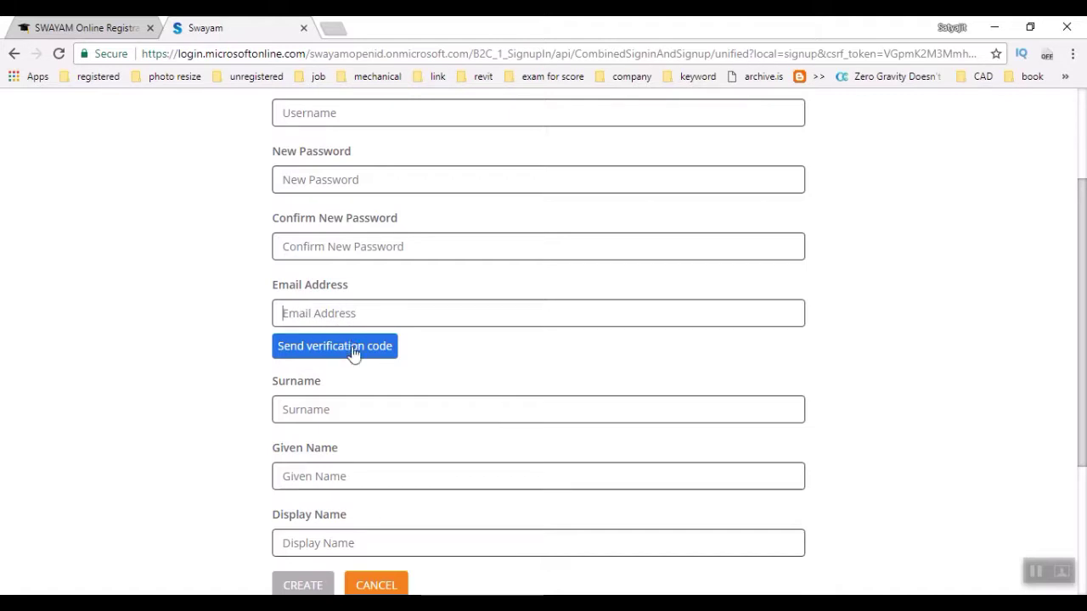
scroll(355, 349, down, 1)
click(14, 53)
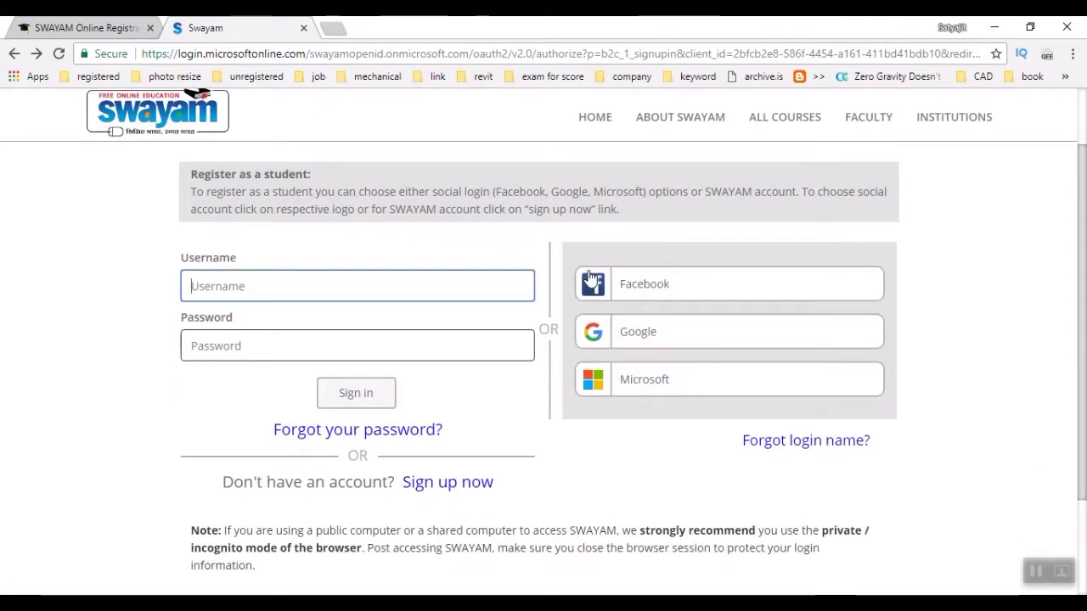
Register with Google and pick the desired Google account to continue to SWAYAM
click(645, 339)
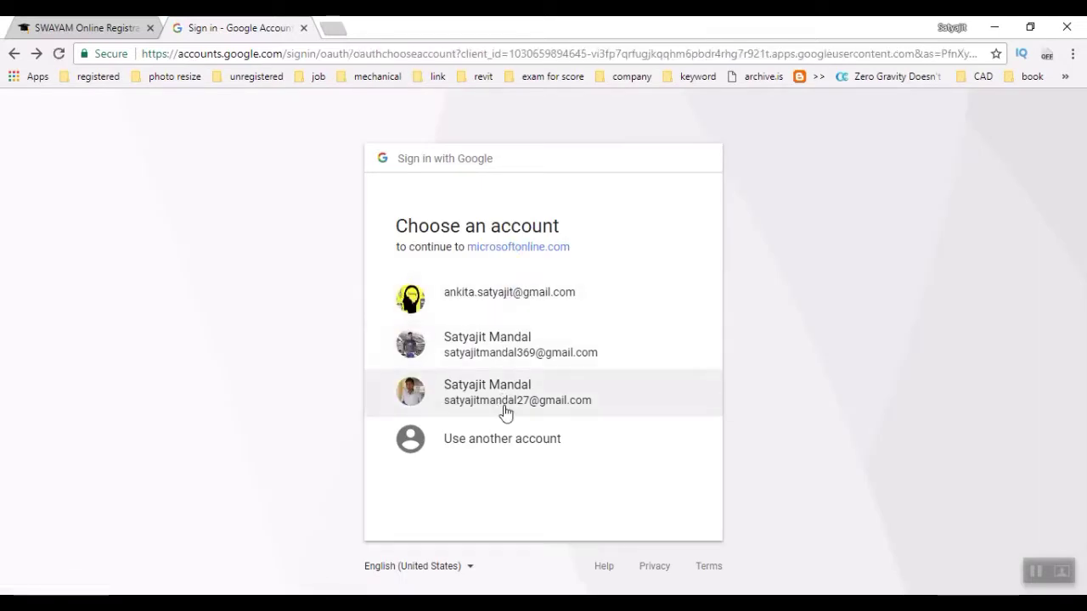
click(503, 395)
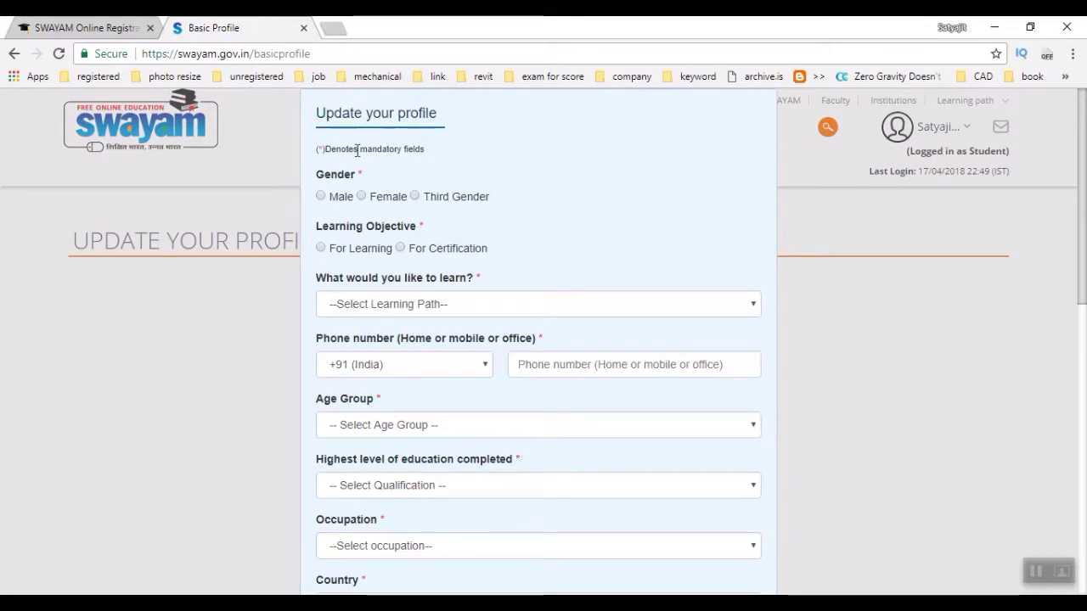
Set gender to Male, objective to For Learning, and learning path to Undergraduate
click(322, 197)
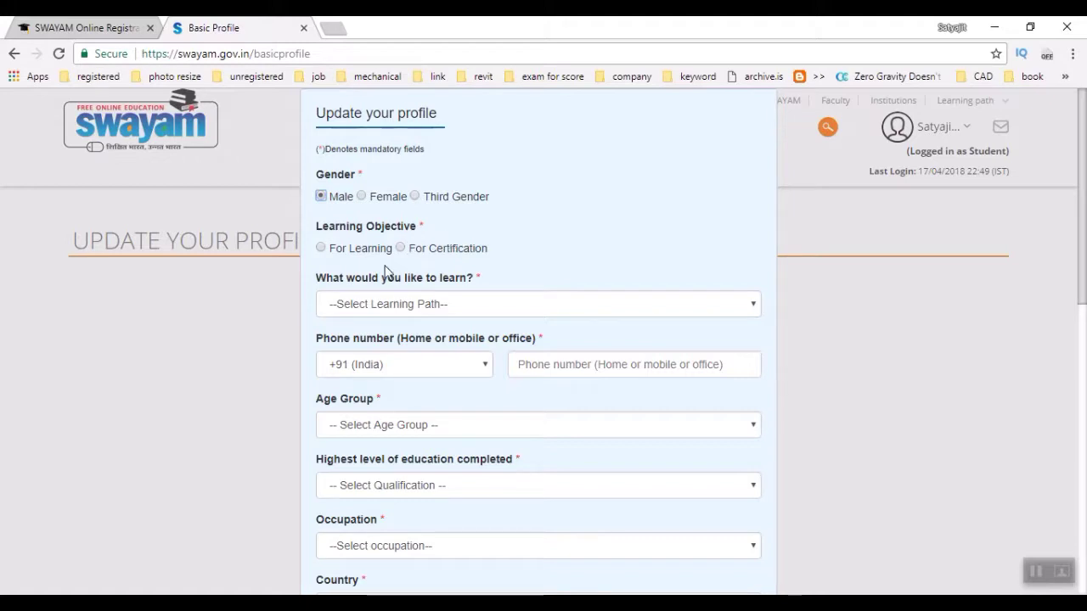
click(322, 250)
click(393, 306)
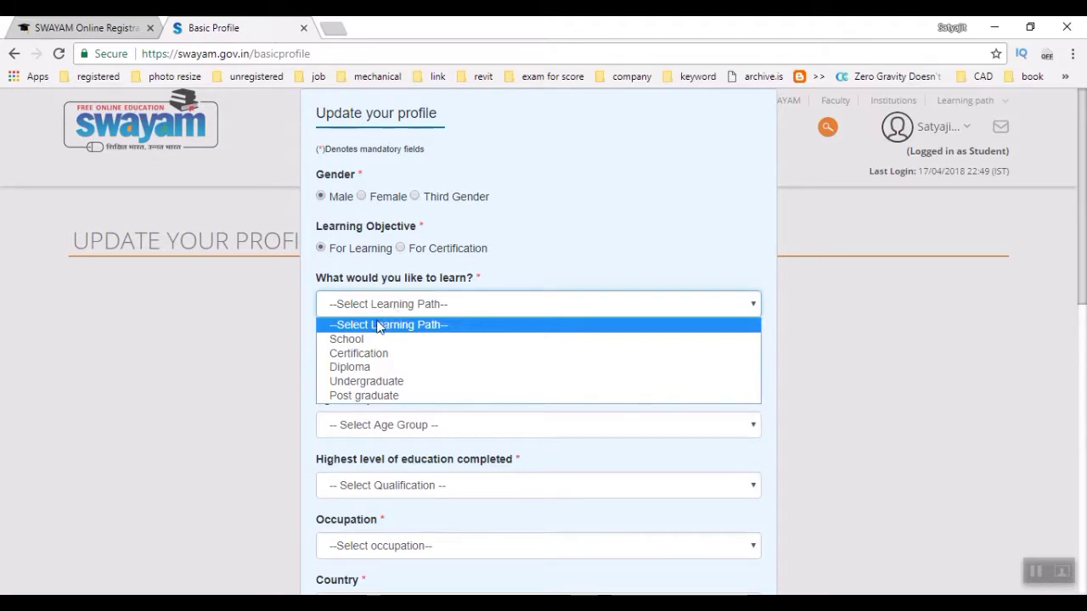
click(359, 382)
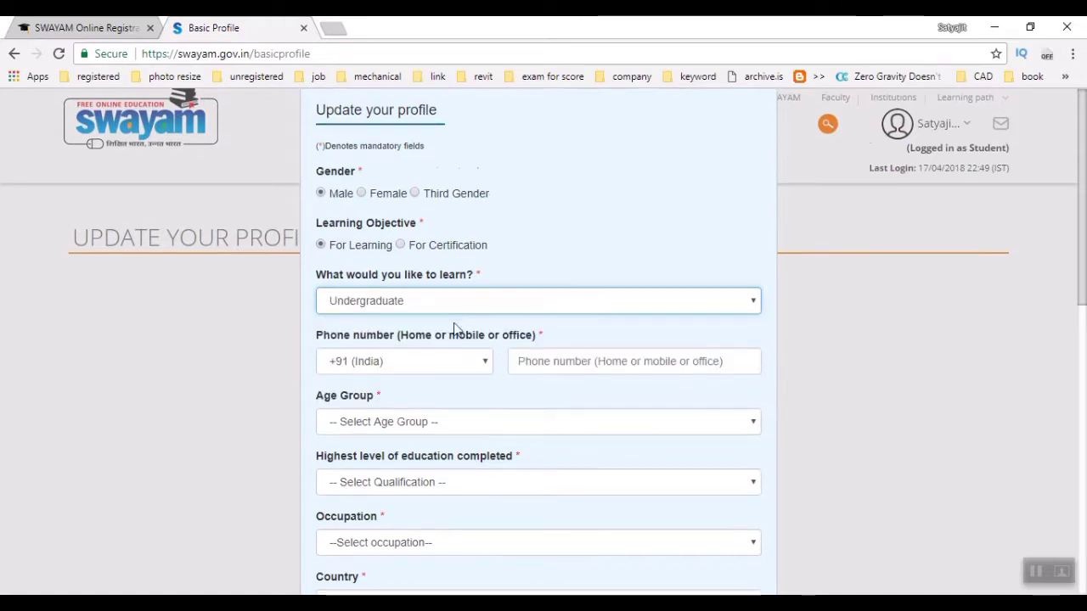
Keep the +91 (India) country code and enter the student's phone number
scroll(451, 314, down, 1)
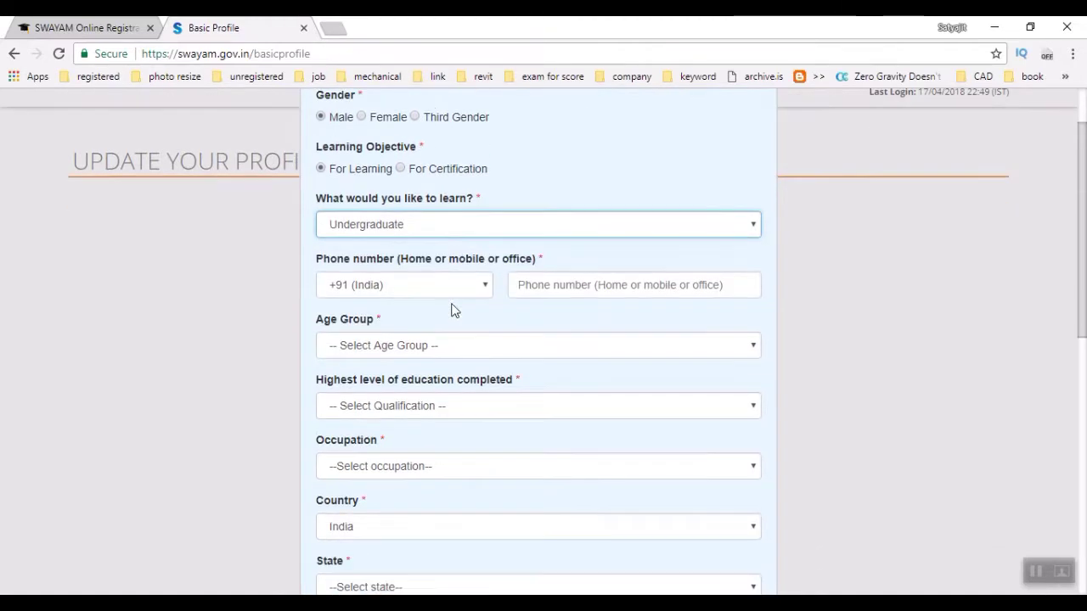
click(403, 289)
click(382, 284)
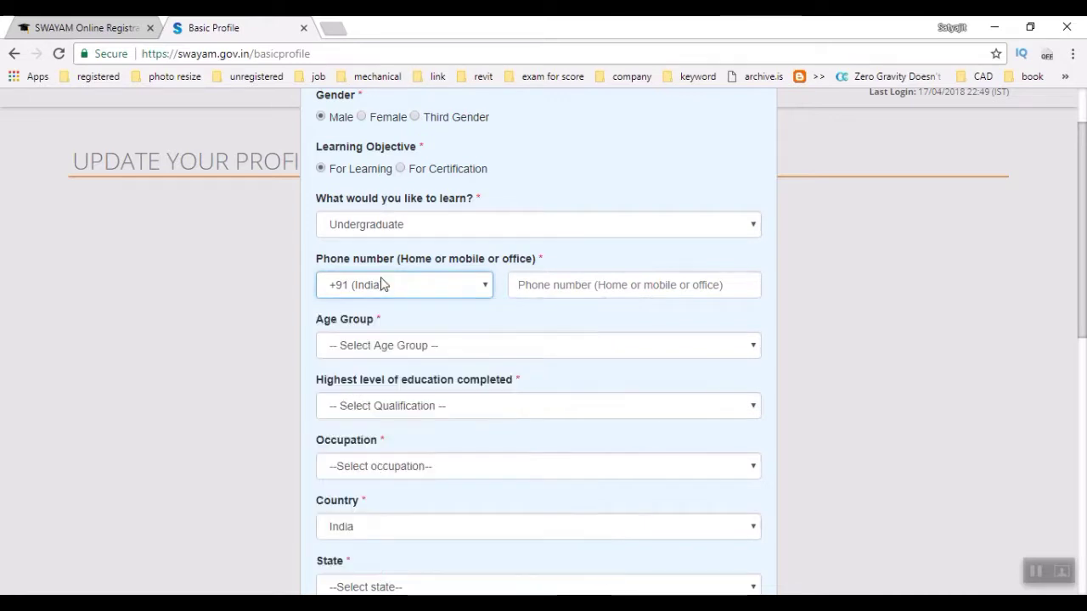
click(565, 287)
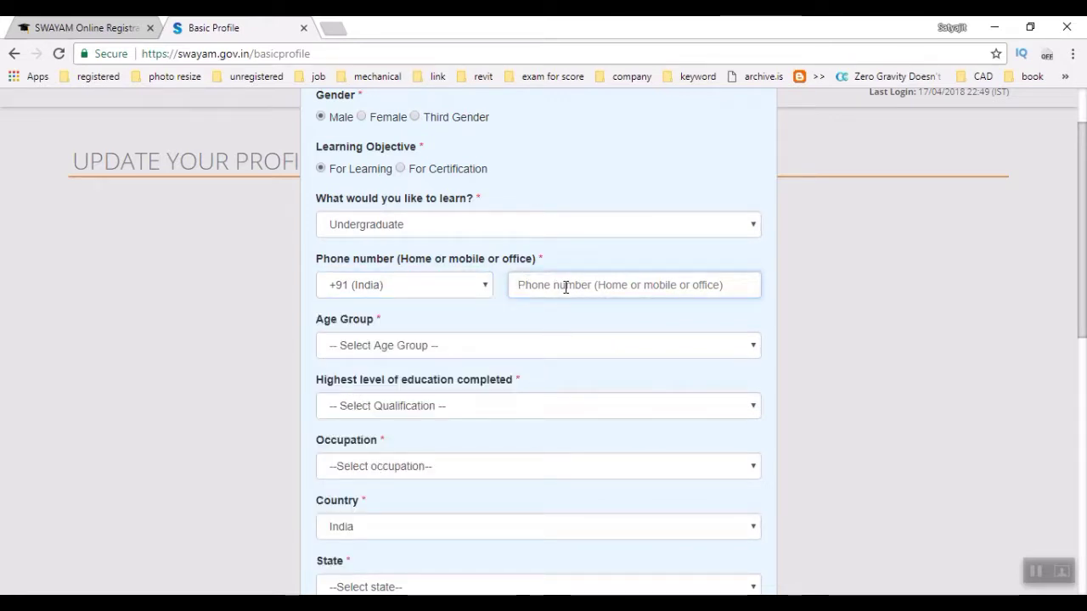
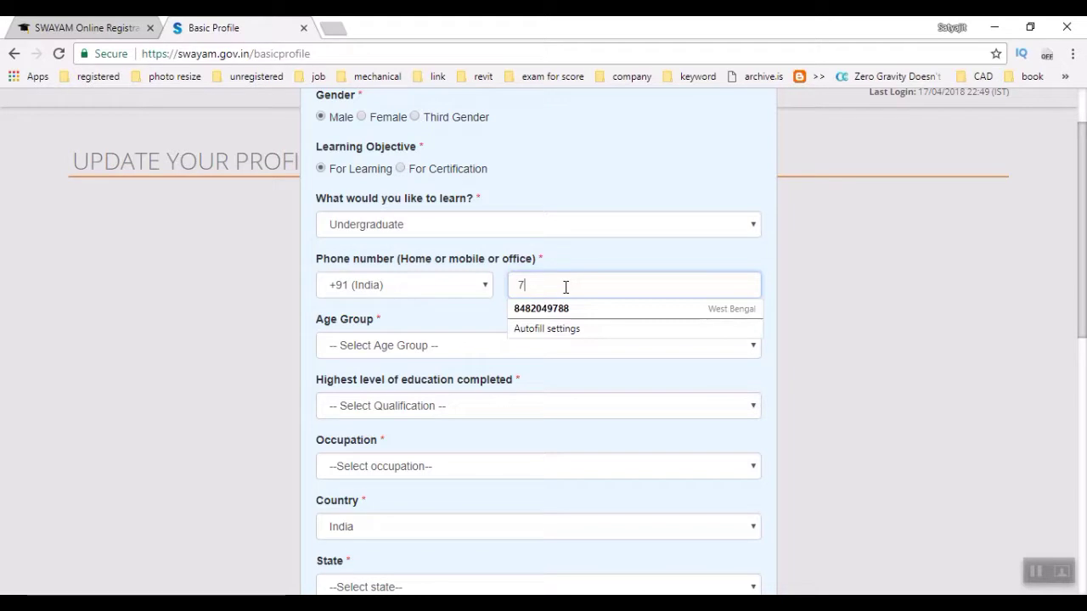
click(566, 309)
Set age group 18-25, highest education Bachelors, and occupation Student
scroll(560, 303, down, 1)
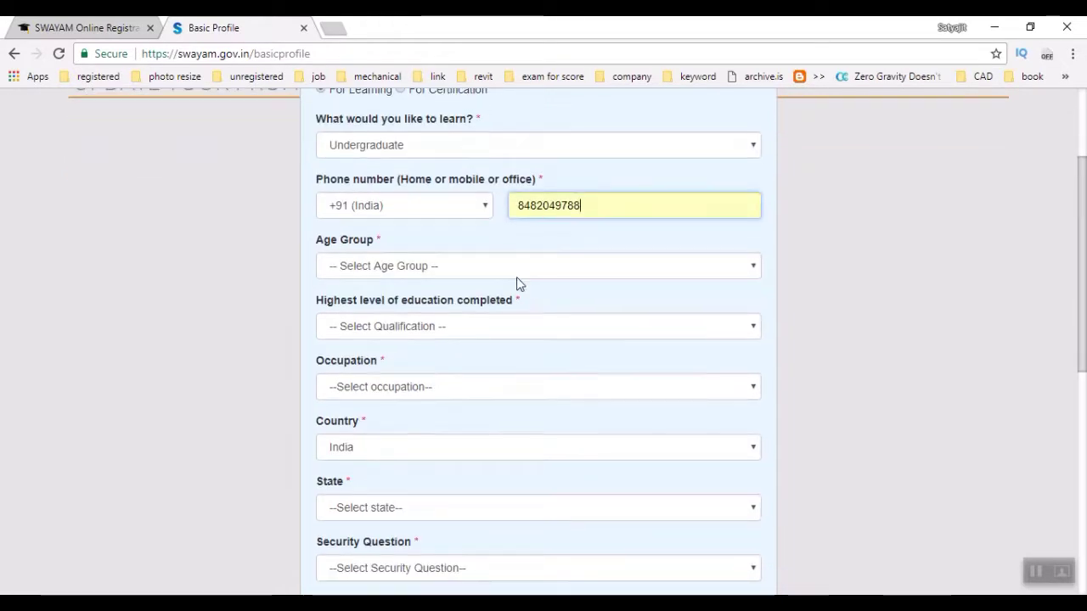
click(344, 268)
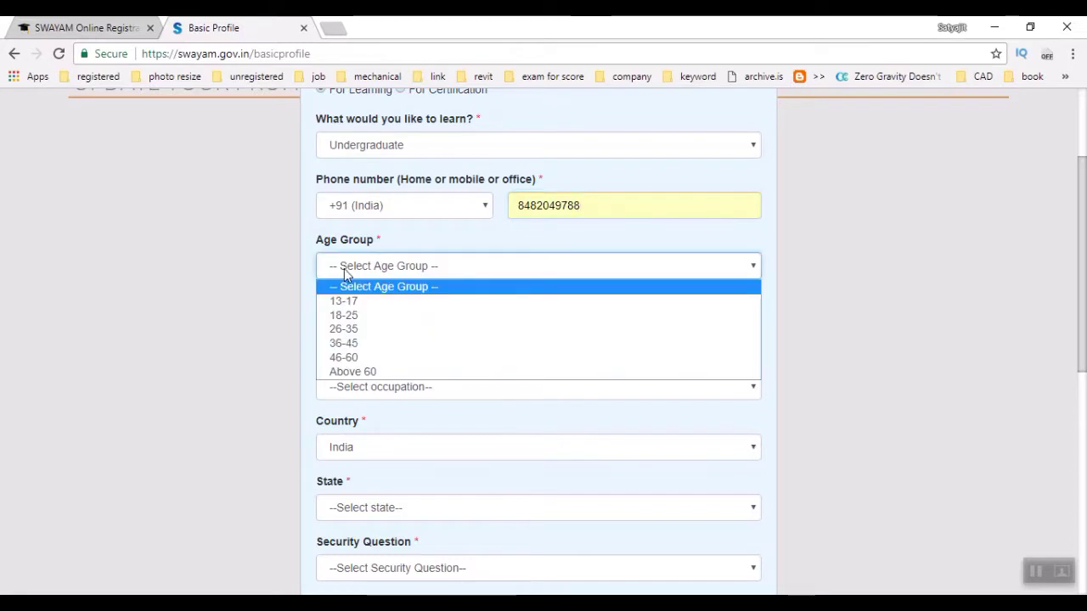
click(355, 315)
scroll(347, 281, down, 1)
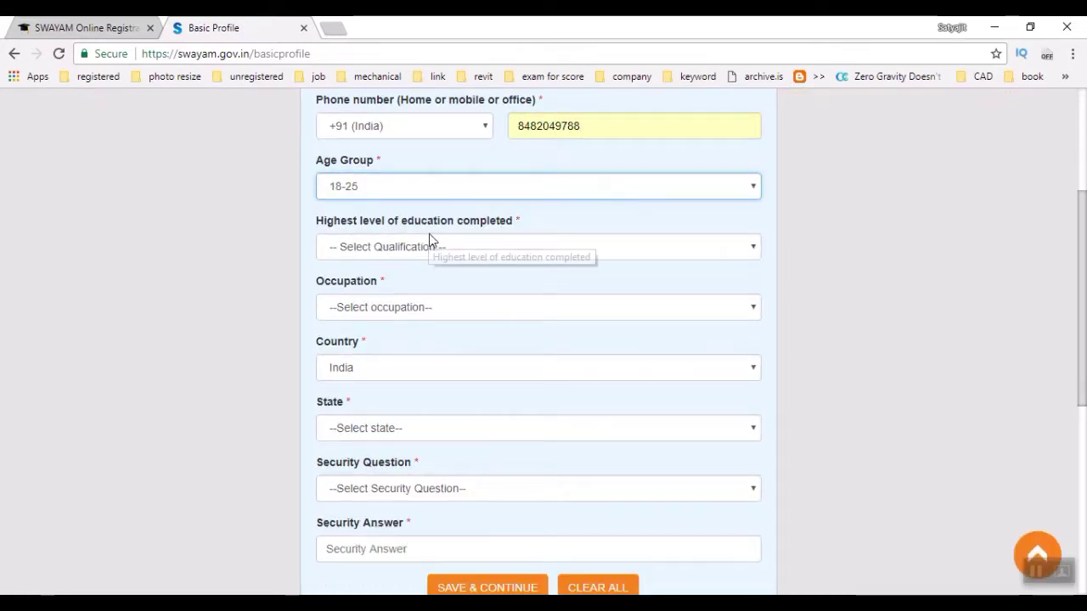
click(388, 255)
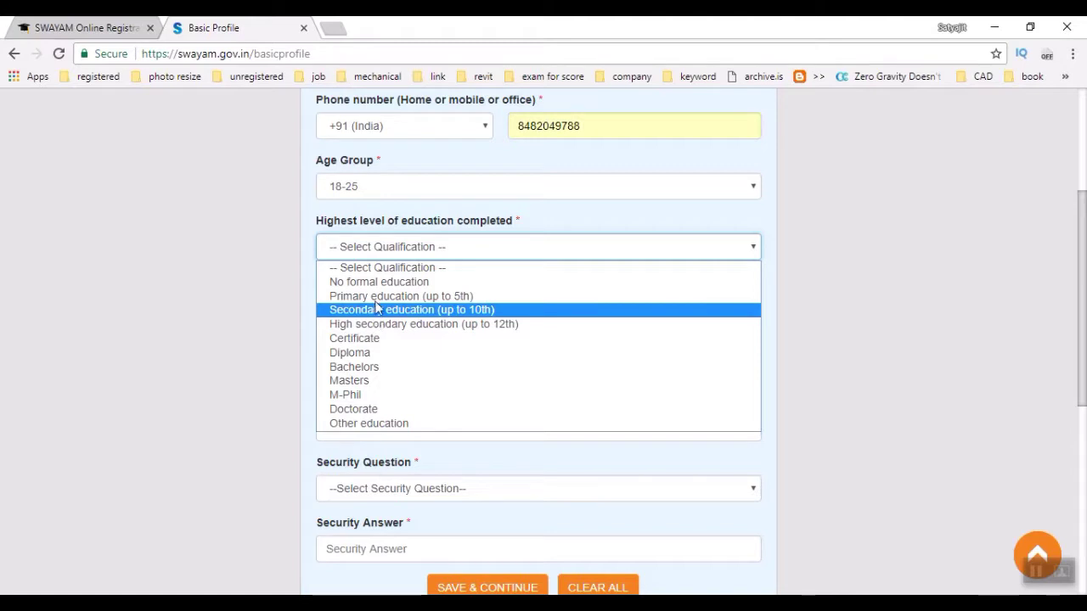
click(359, 367)
scroll(367, 319, down, 1)
click(364, 236)
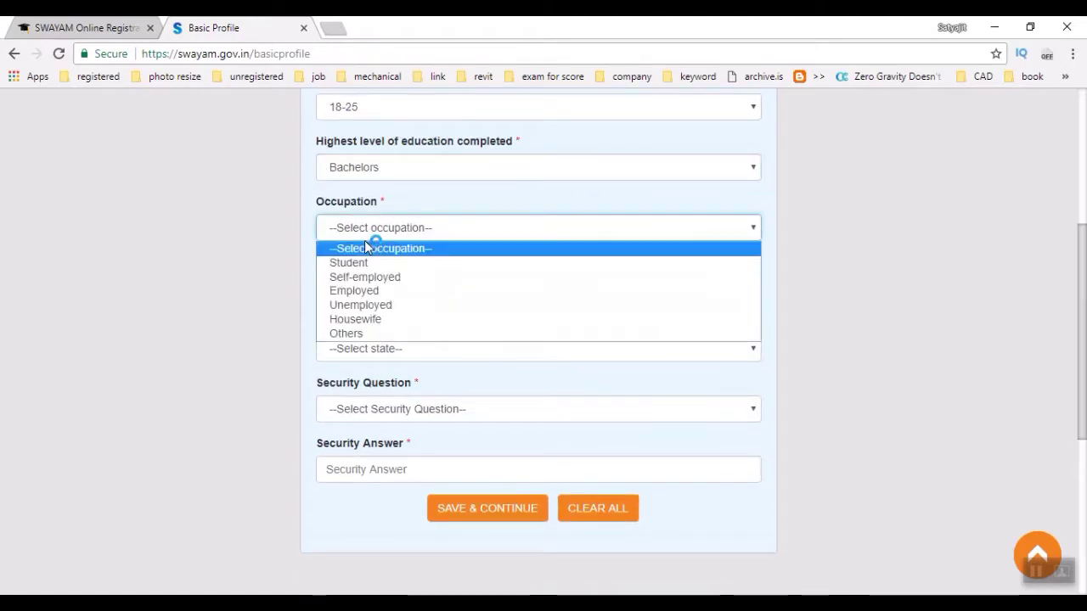
click(368, 263)
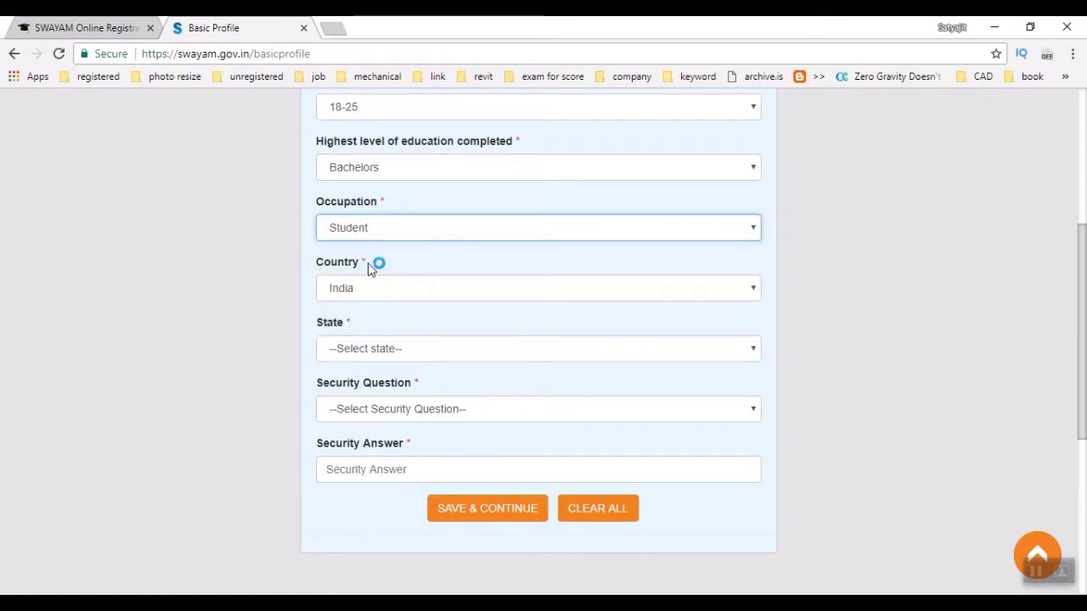
Choose West Bengal as the state
scroll(362, 294, down, 1)
click(357, 268)
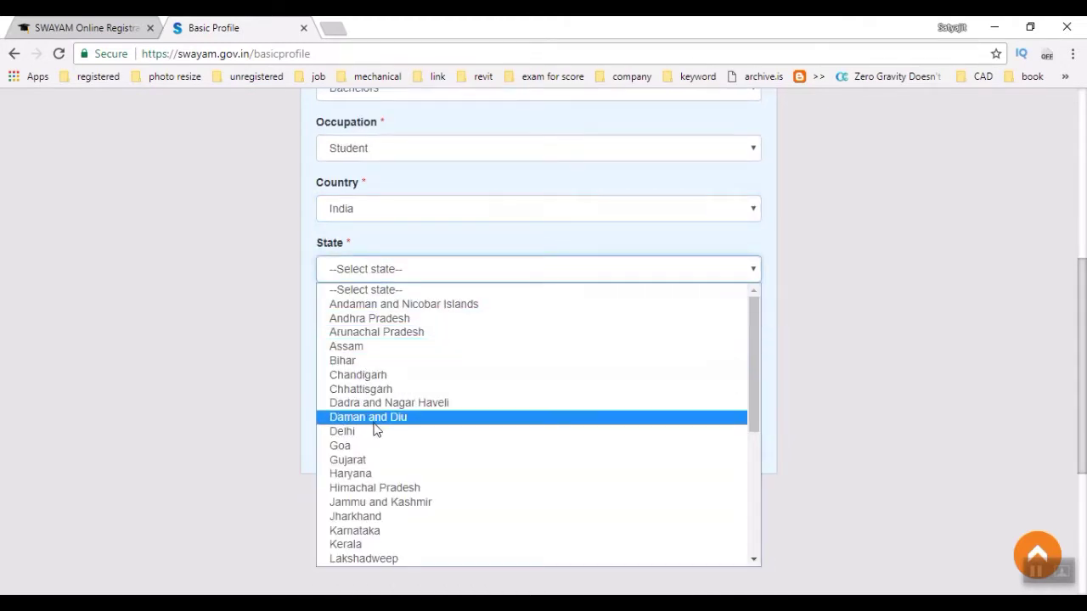
scroll(419, 519, down, 5)
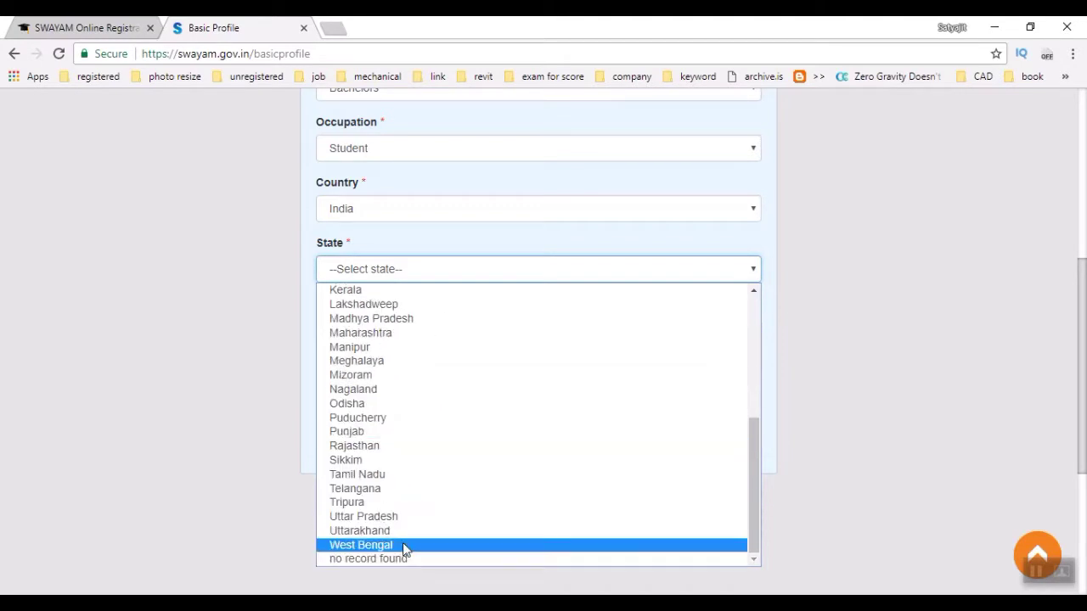
click(402, 544)
Pick the childhood nickname security question, enter the security answer, and save the profile
click(358, 333)
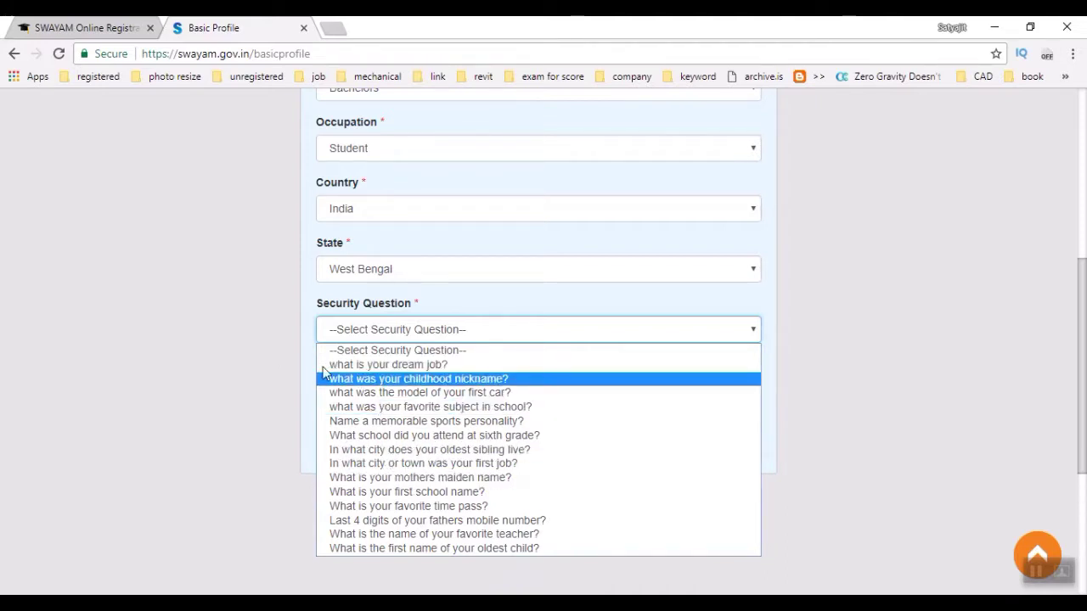
click(408, 380)
click(409, 382)
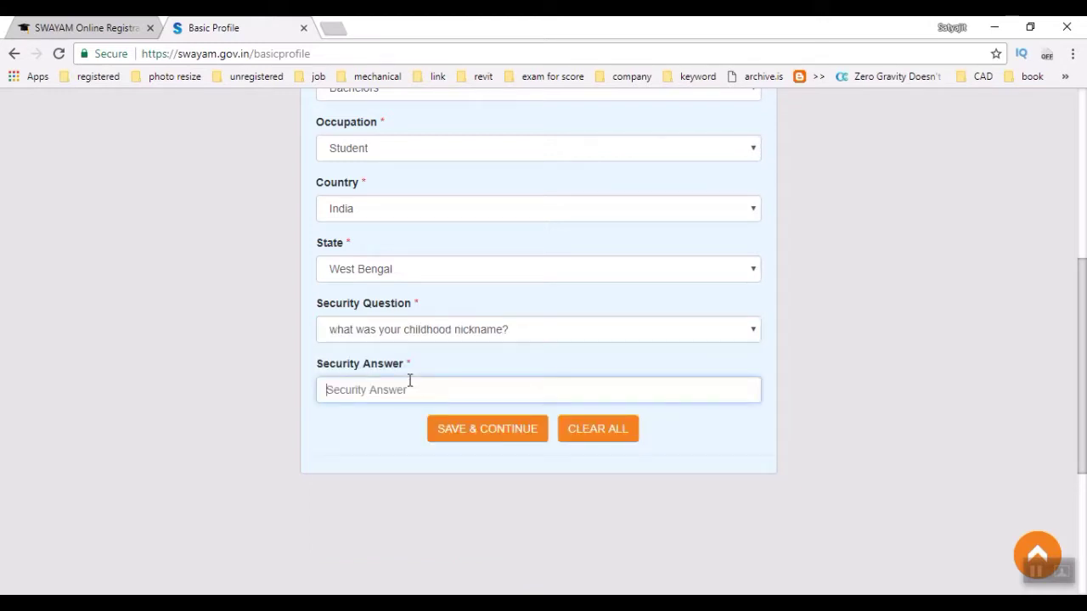
click(473, 431)
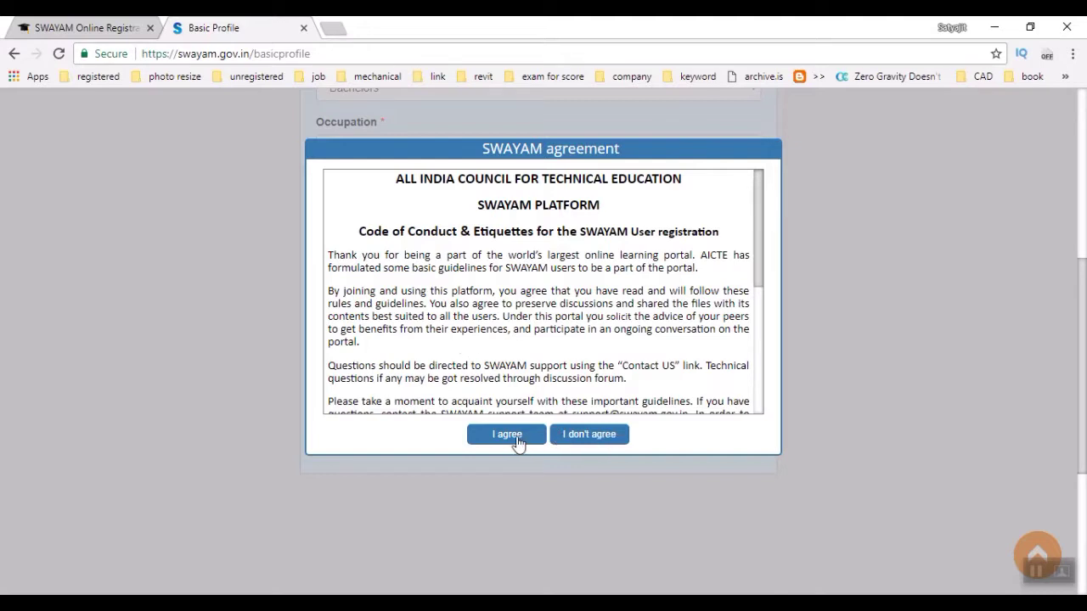
Click 'I agree' on the SWAYAM user agreement
click(507, 435)
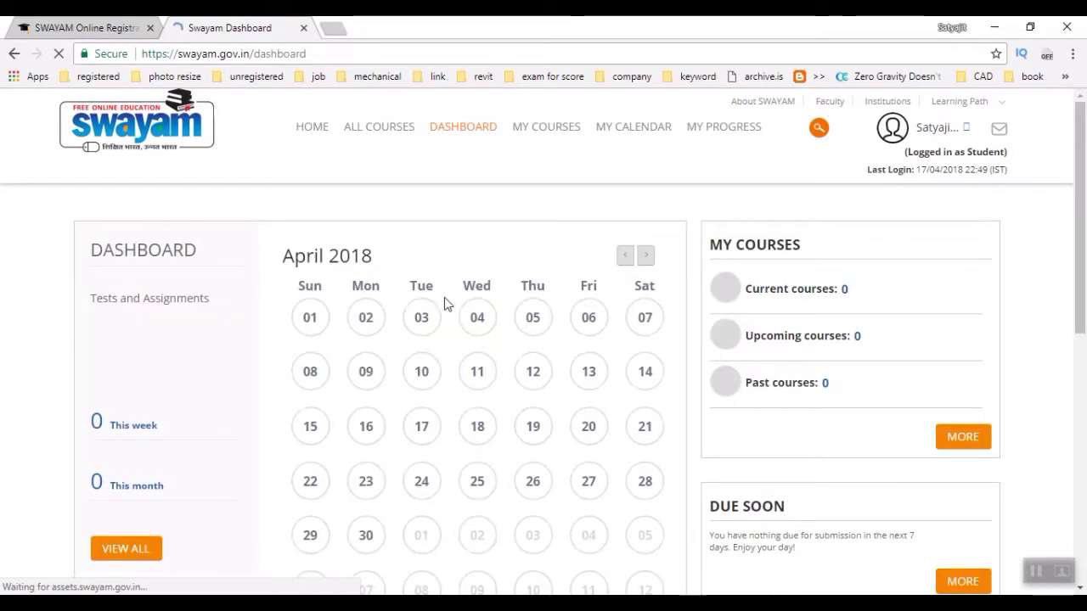
Review the dashboard's April 2018 calendar and zero course counts, then go to My Courses
scroll(424, 311, down, 1)
scroll(366, 286, up, 1)
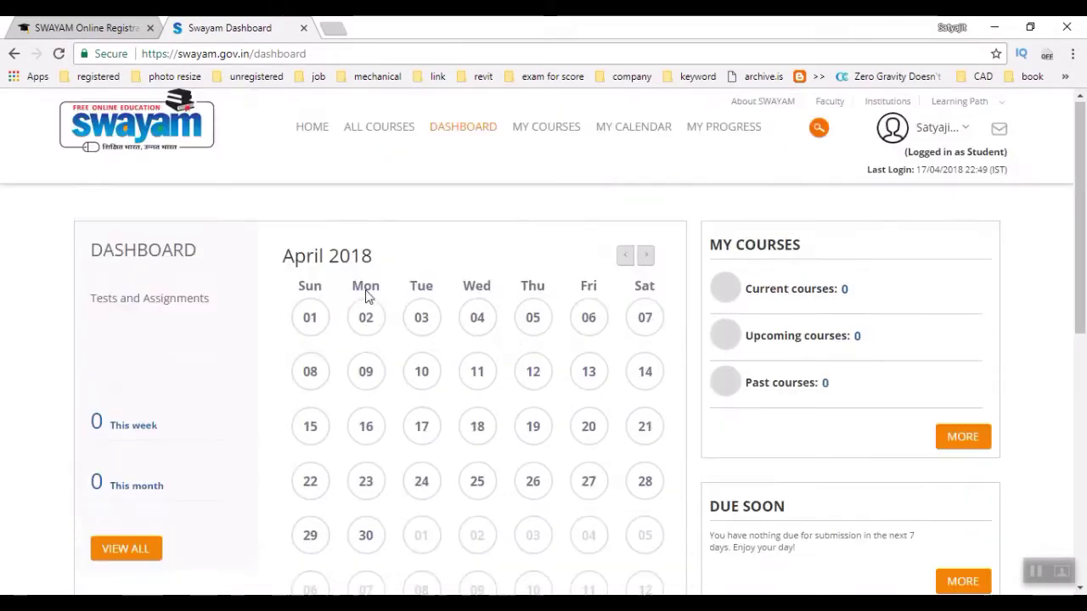
scroll(289, 259, down, 2)
scroll(310, 266, up, 2)
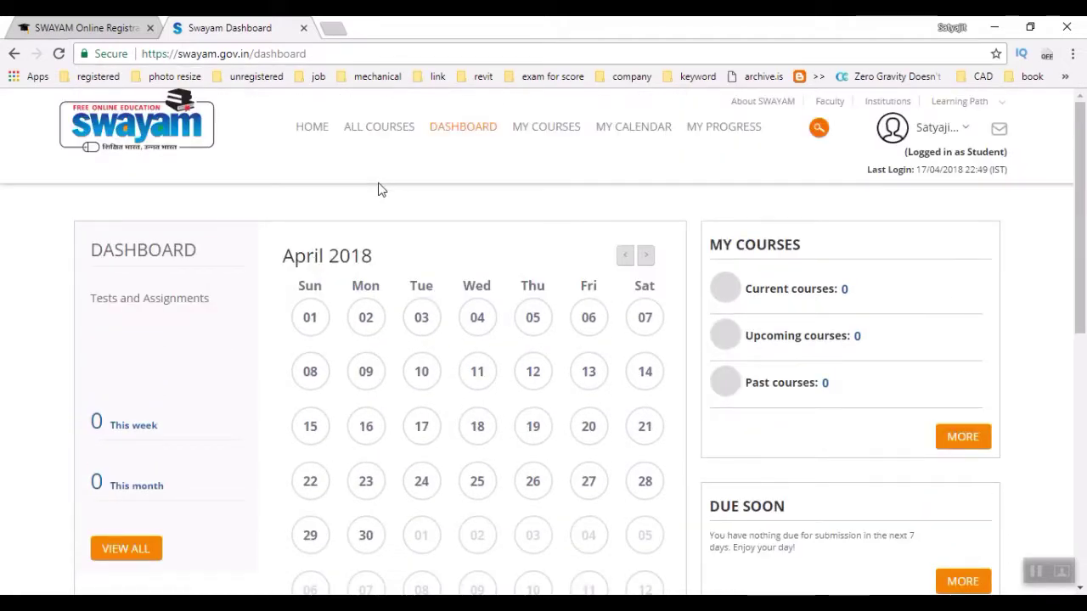
scroll(377, 310, down, 2)
scroll(367, 289, down, 1)
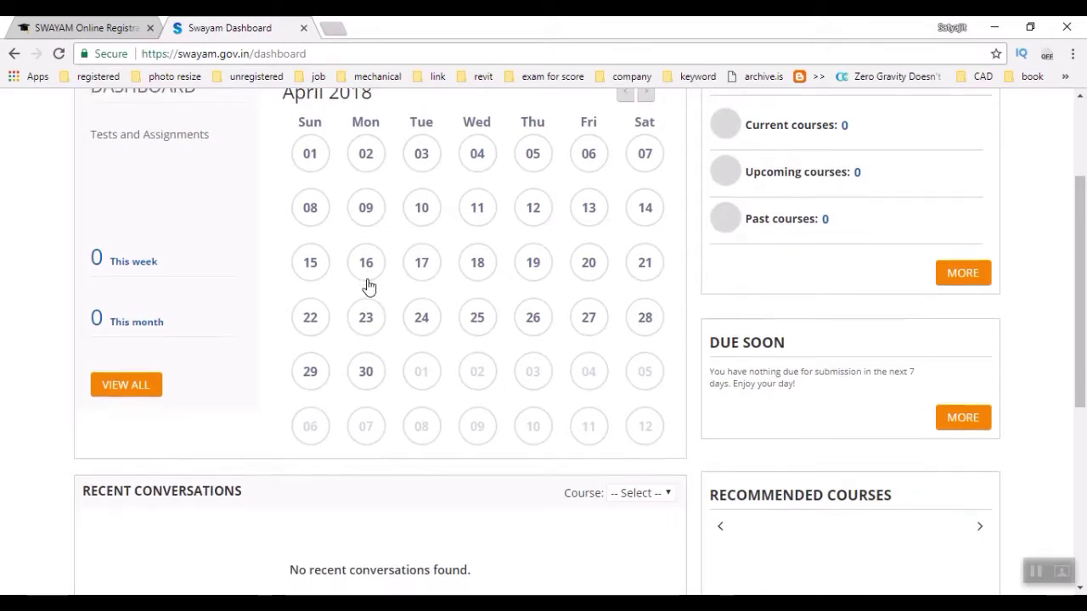
scroll(366, 282, up, 2)
scroll(132, 219, down, 1)
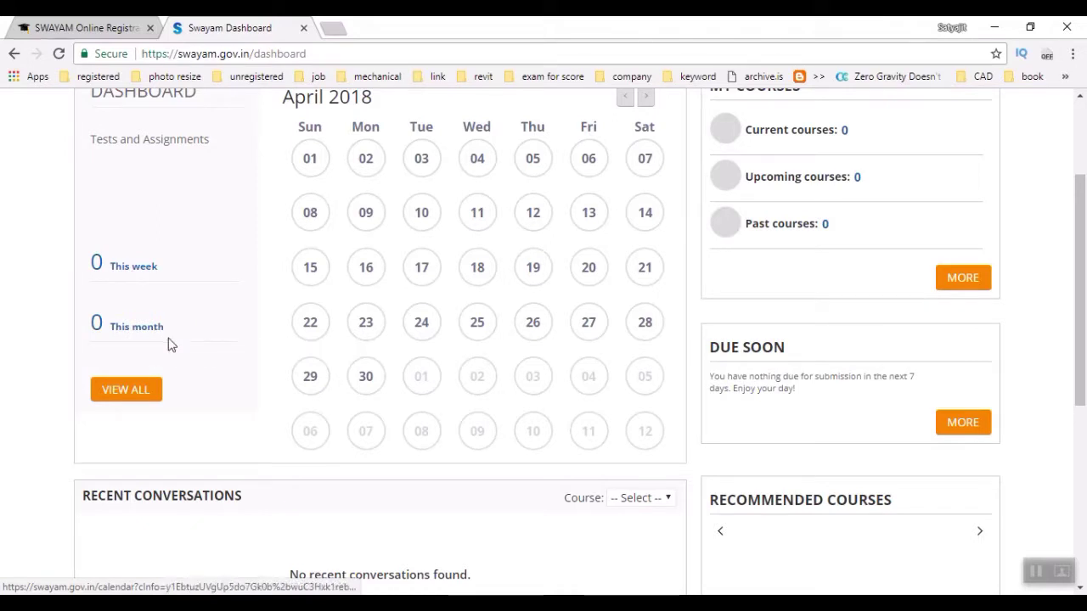
scroll(654, 254, up, 2)
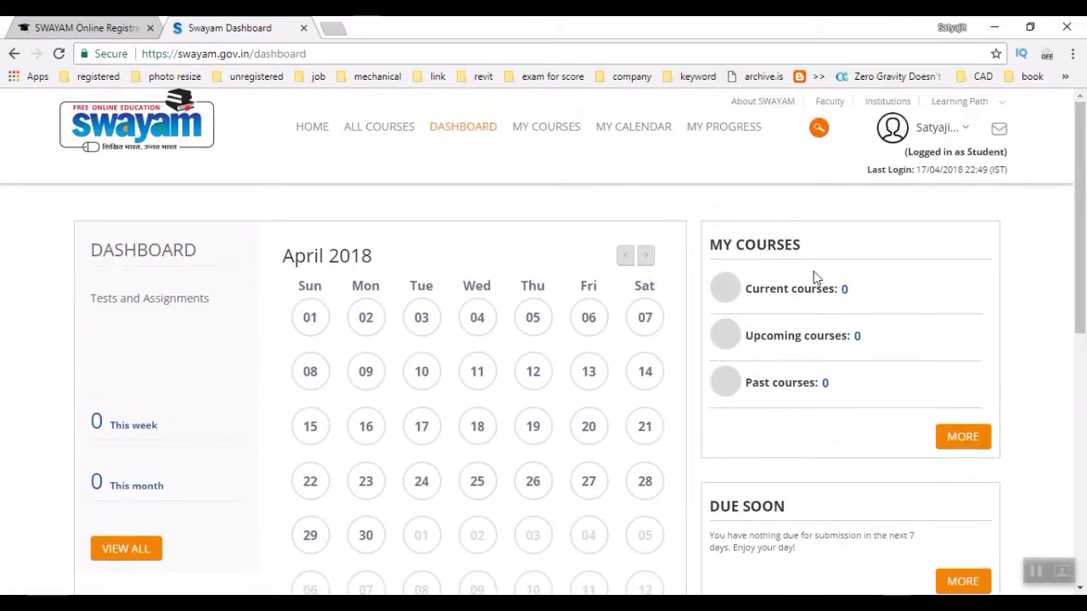
scroll(777, 297, down, 5)
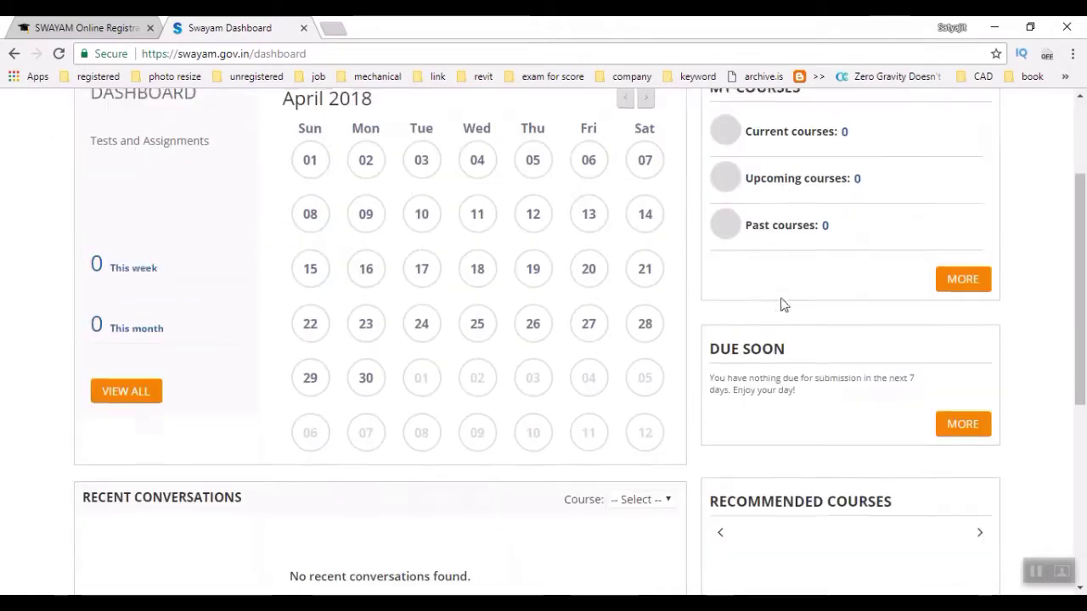
scroll(602, 417, down, 2)
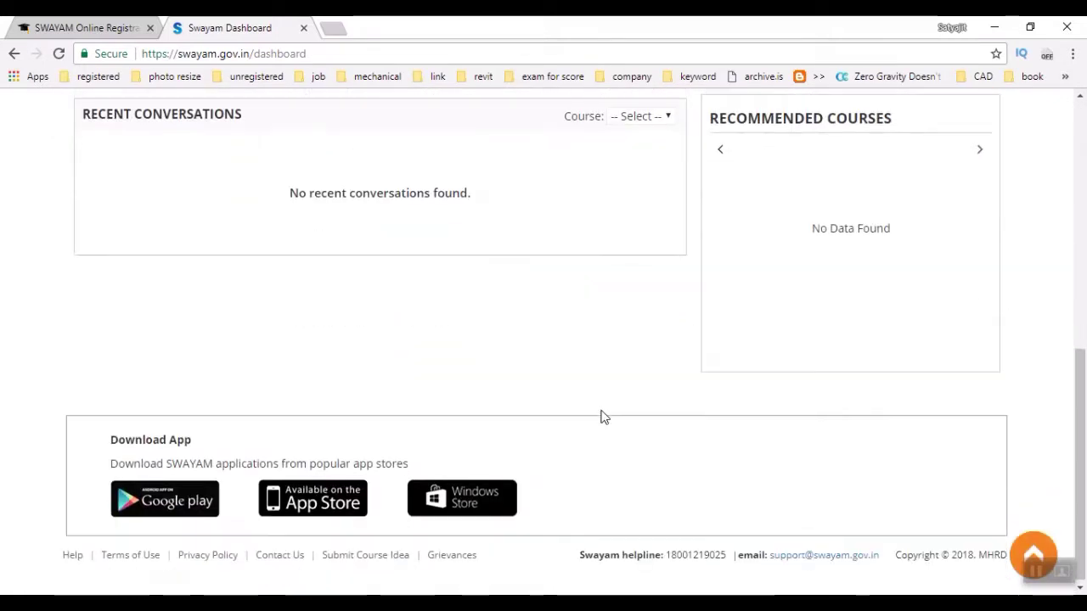
scroll(602, 407, up, 7)
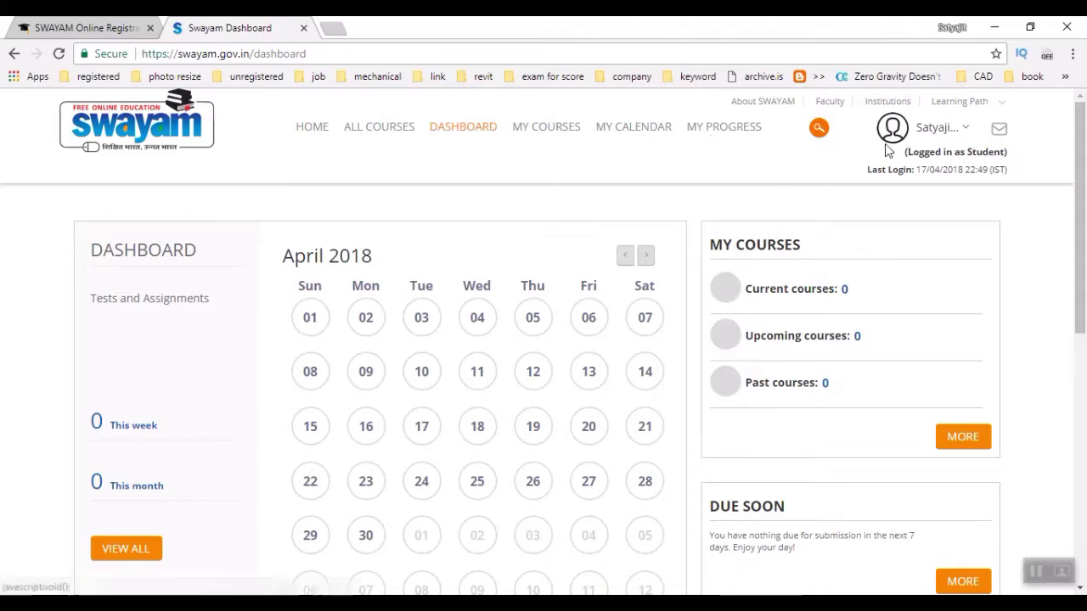
click(540, 134)
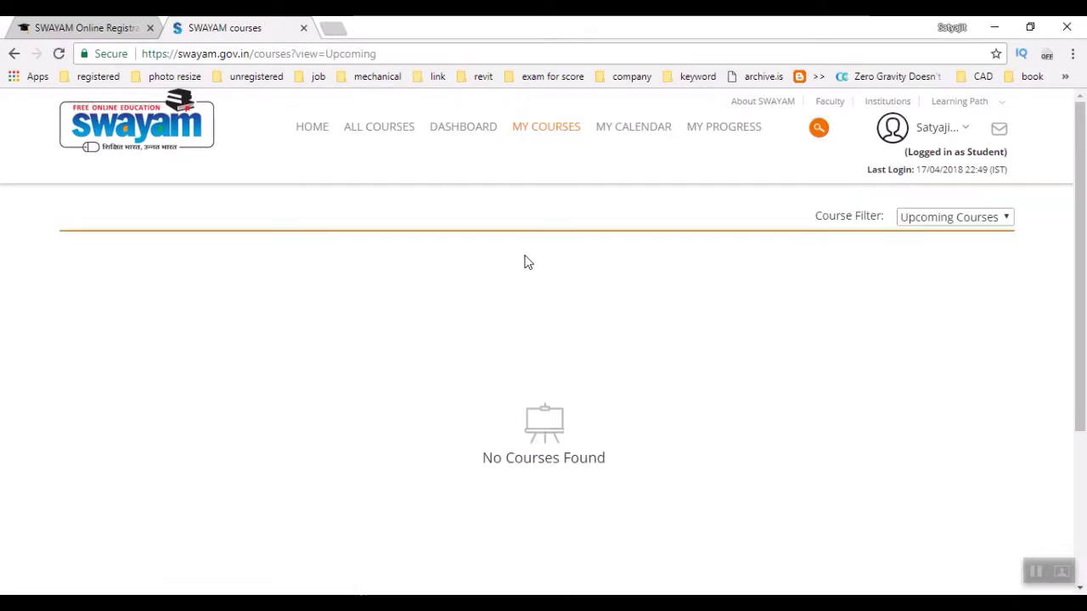
Filter My Courses to Current Courses, confirm none are found, and go back Home
scroll(524, 262, down, 3)
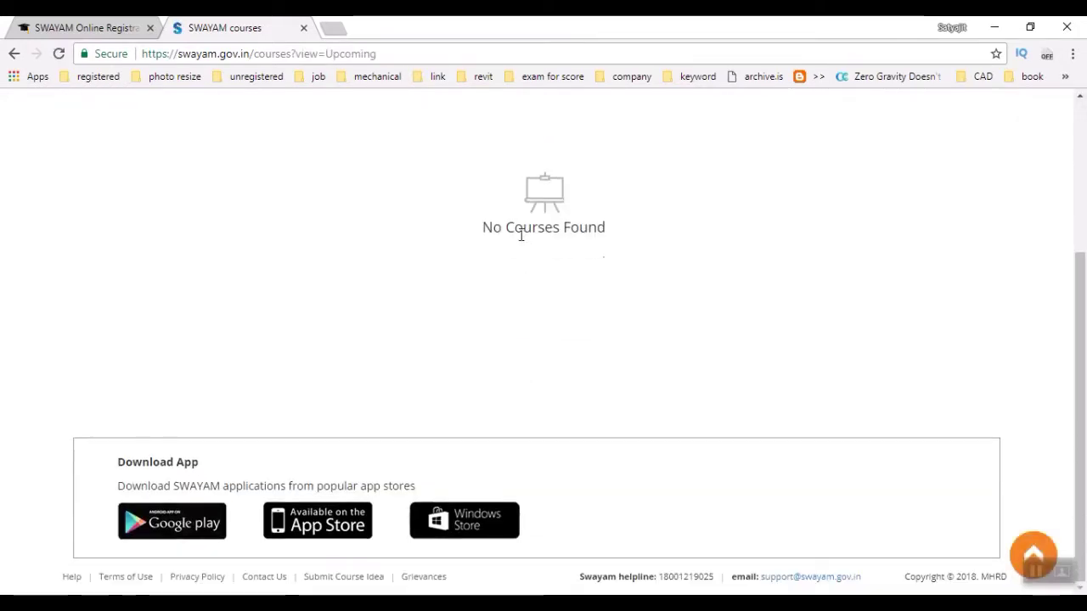
scroll(521, 236, up, 3)
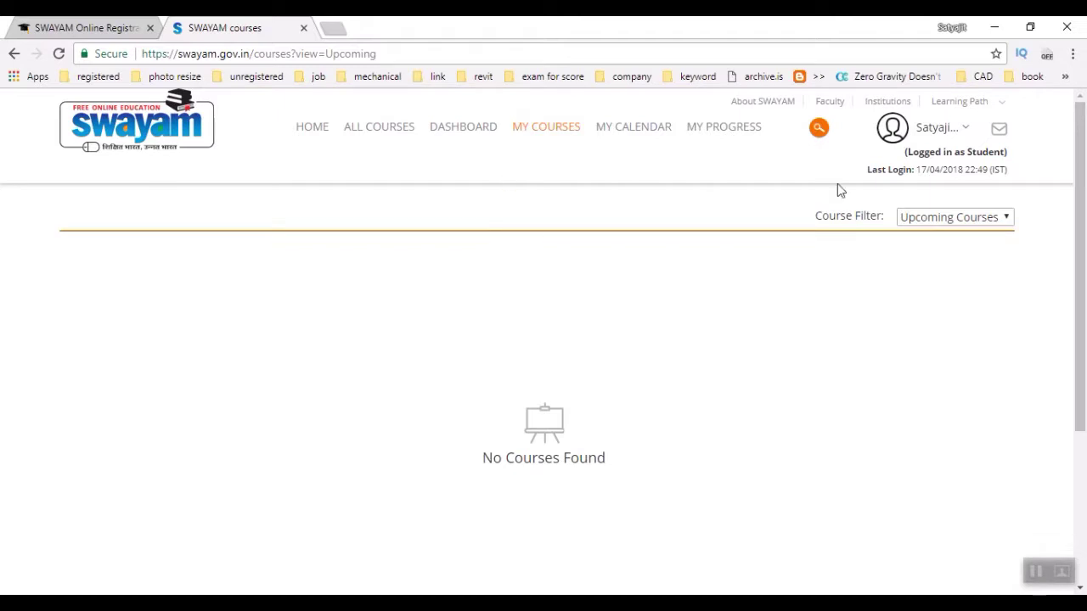
click(938, 220)
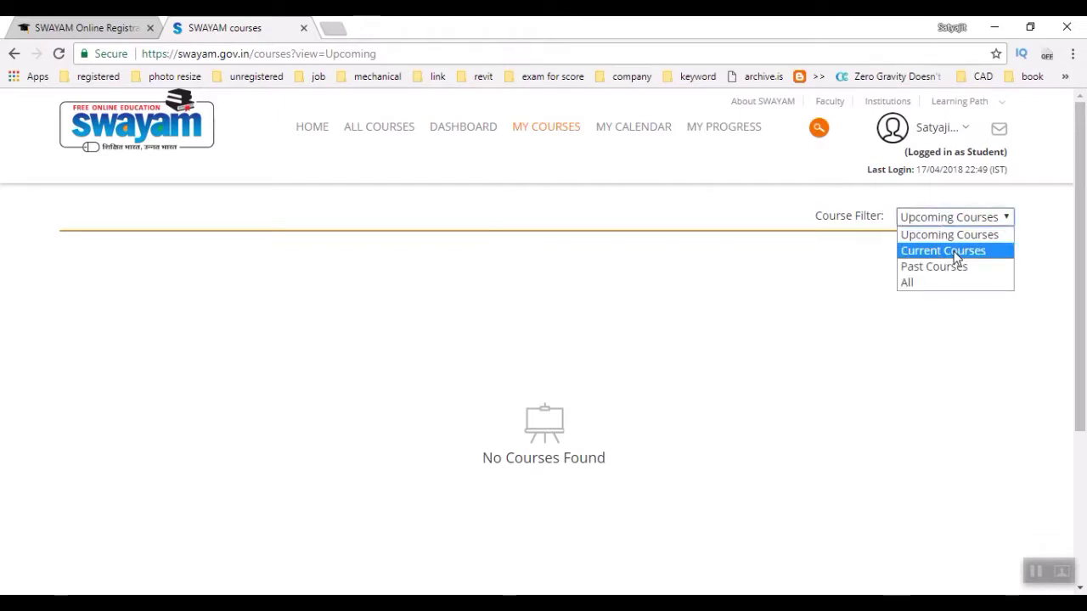
click(953, 253)
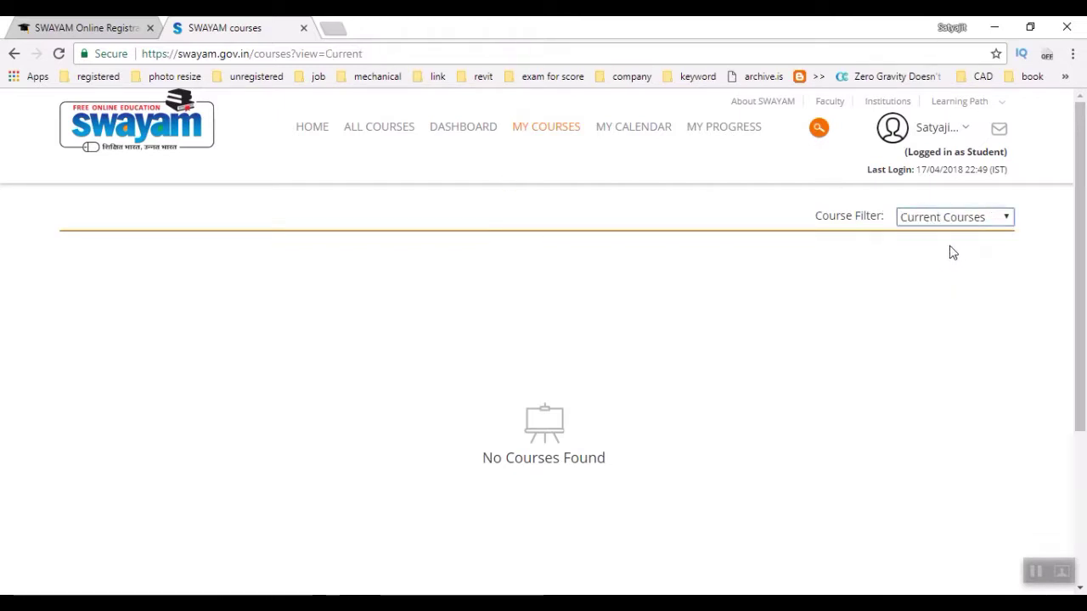
scroll(939, 229, down, 3)
scroll(932, 225, up, 3)
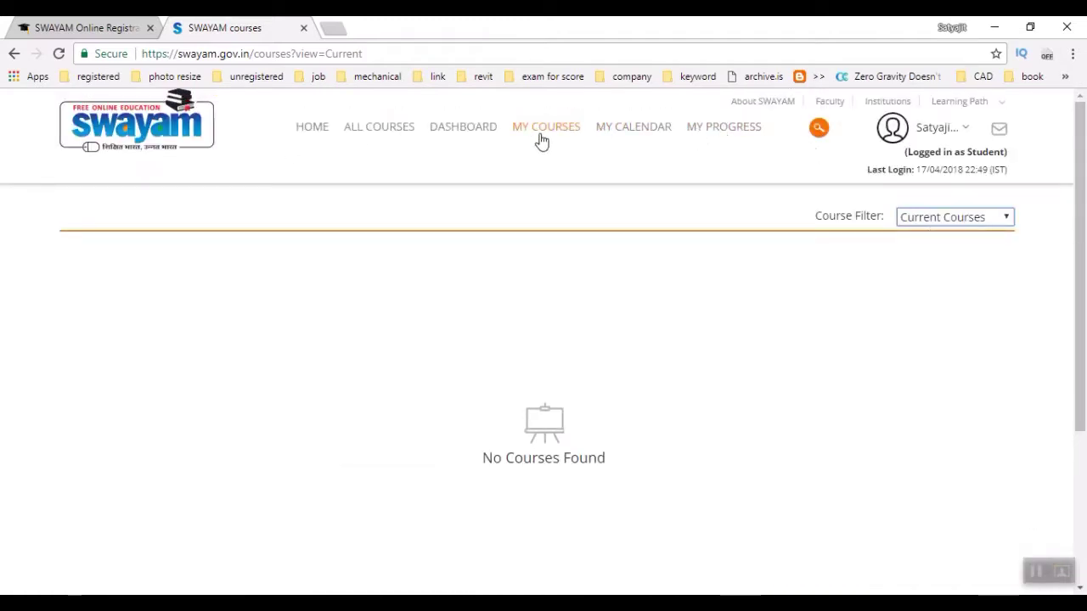
click(309, 138)
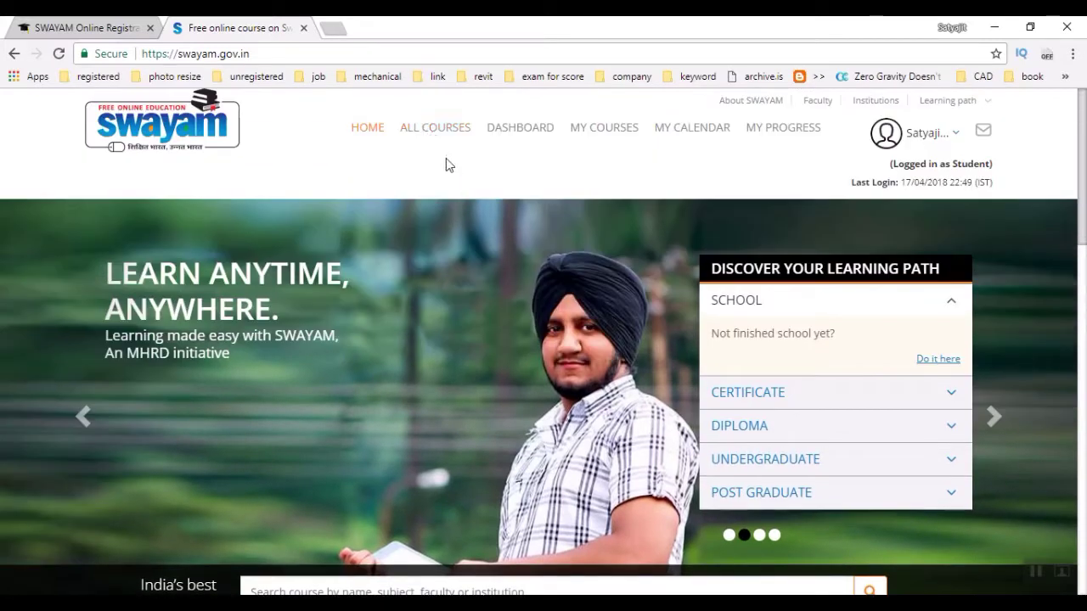
Open ALL COURSES and browse Scheduled Courses like Project Planning and Control and Electromagnetic Theory
click(433, 131)
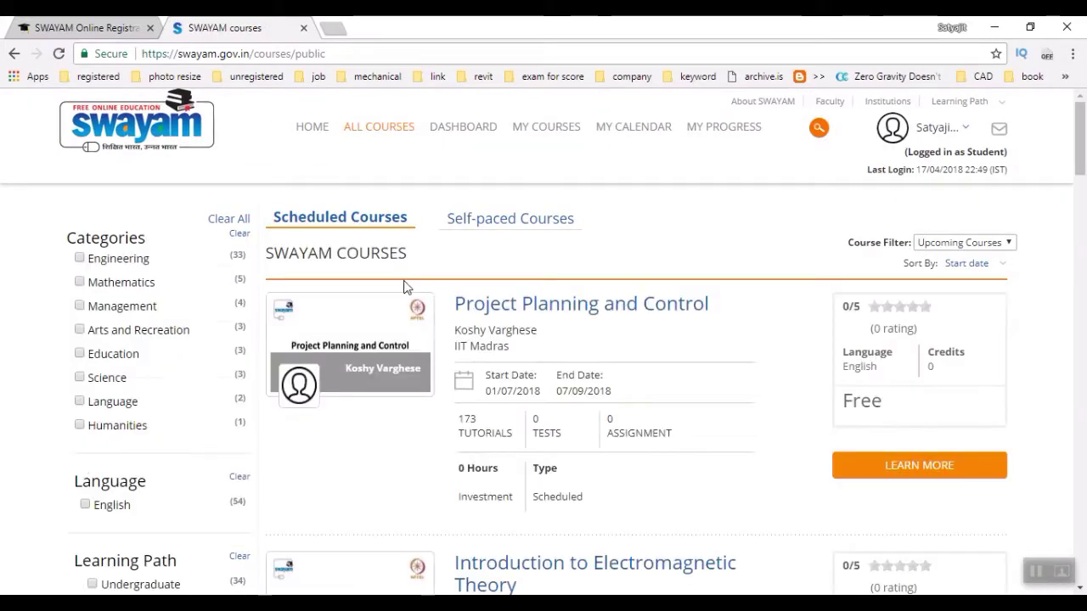
scroll(585, 317, down, 1)
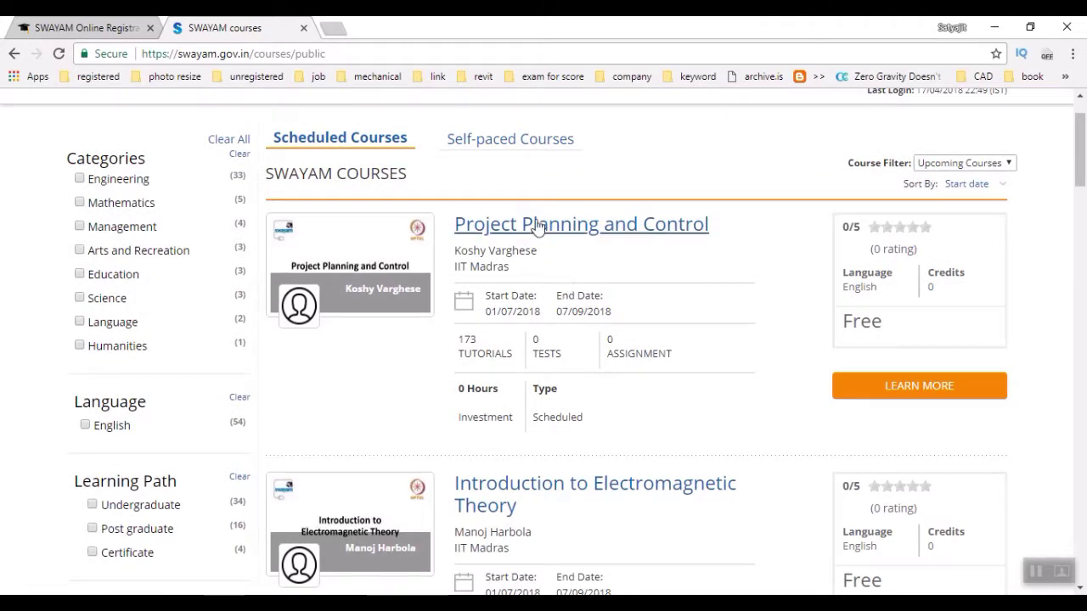
scroll(669, 234, down, 2)
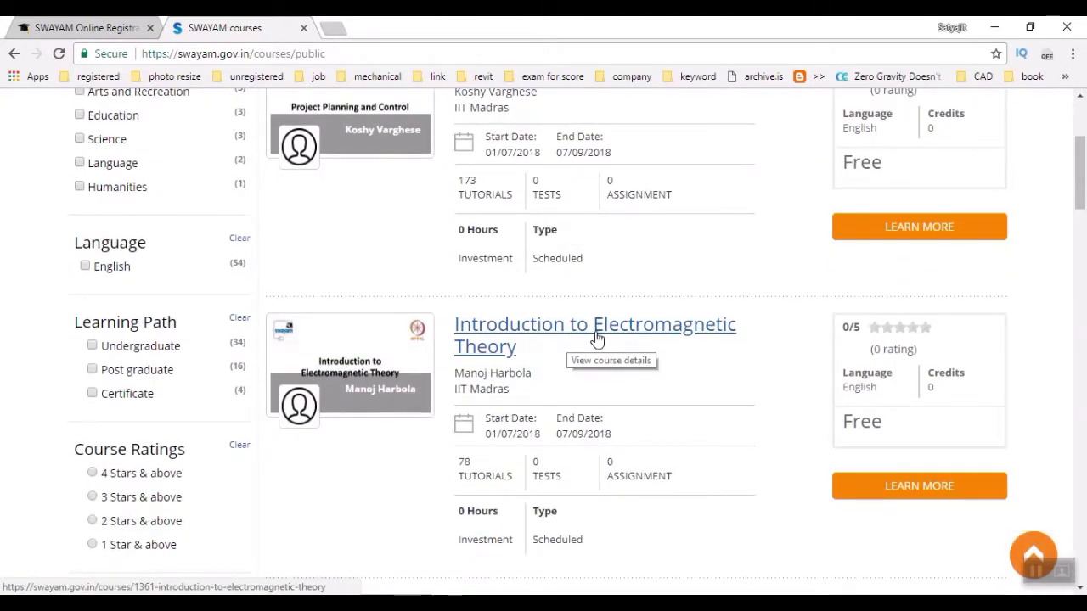
scroll(597, 338, down, 5)
scroll(556, 393, up, 7)
scroll(568, 314, up, 1)
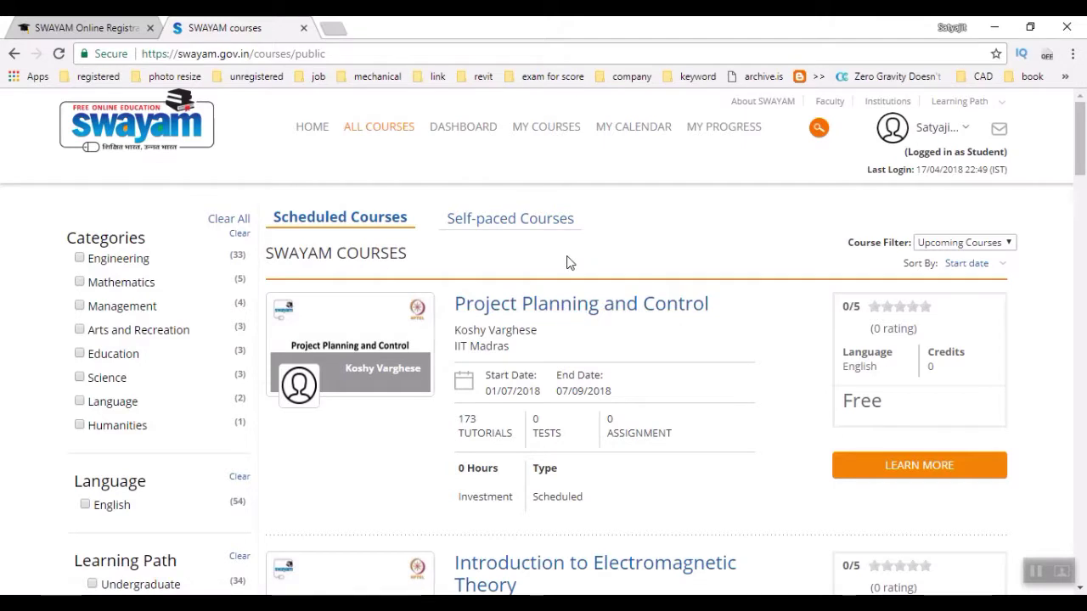
scroll(570, 263, down, 2)
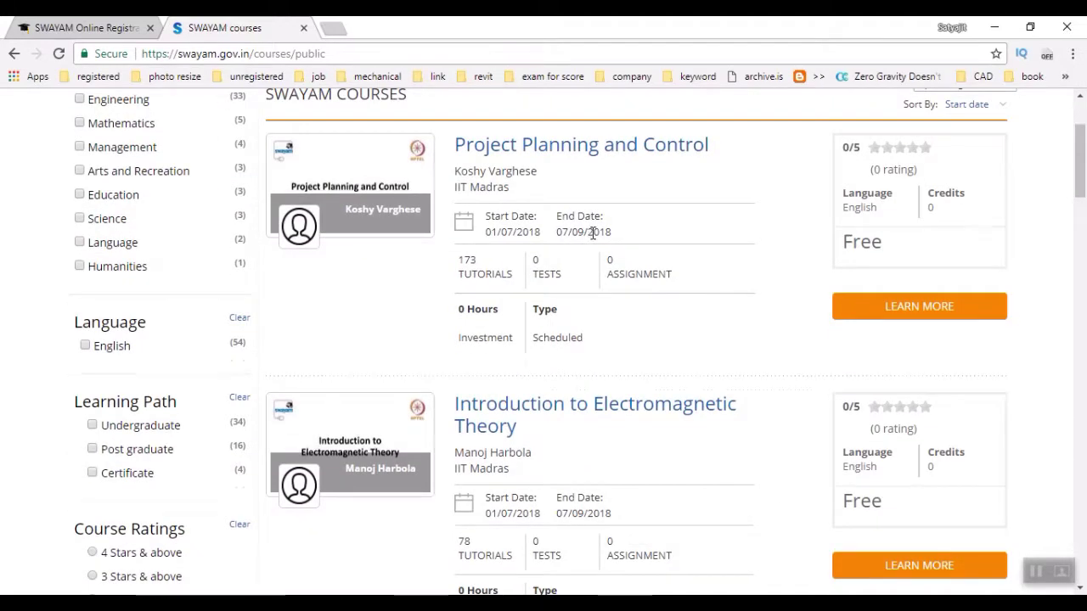
scroll(593, 225, up, 1)
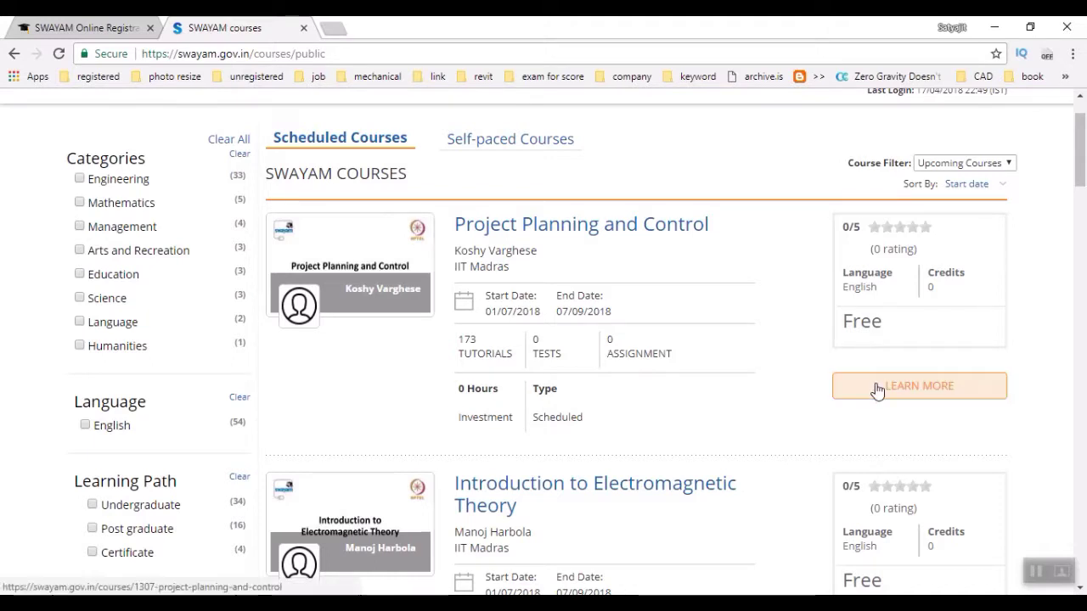
scroll(878, 386, down, 3)
scroll(873, 371, up, 3)
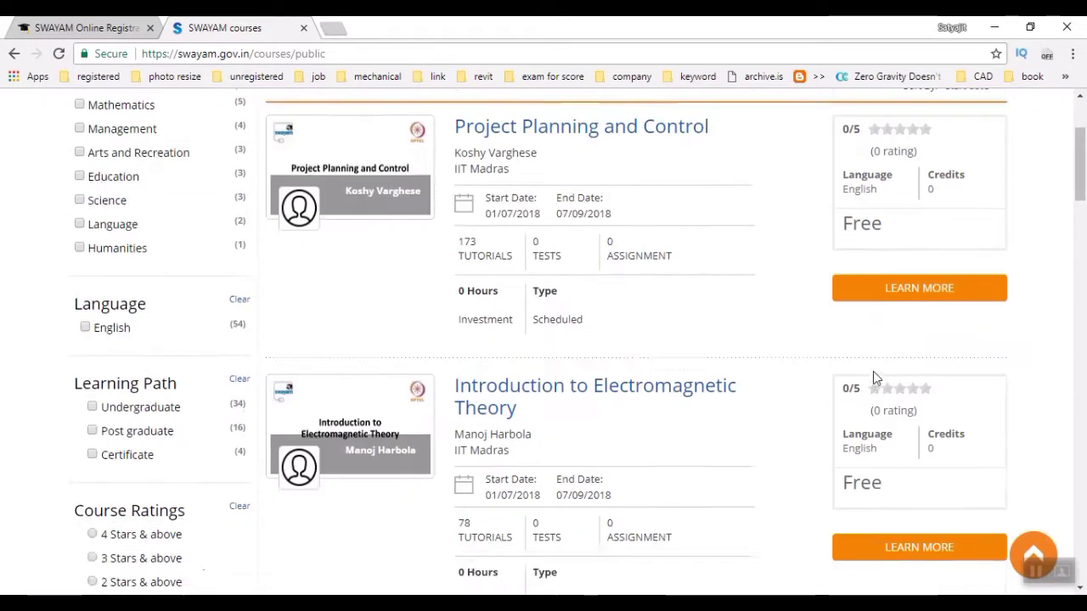
Open LEARN MORE for Project Planning and Control and look over its course details
click(910, 387)
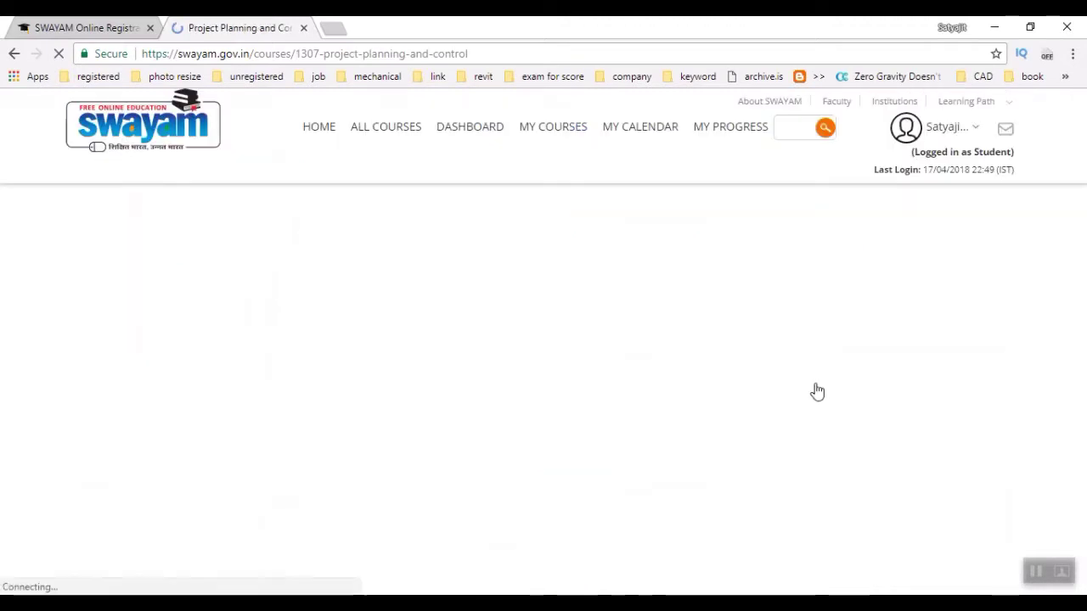
scroll(611, 361, down, 3)
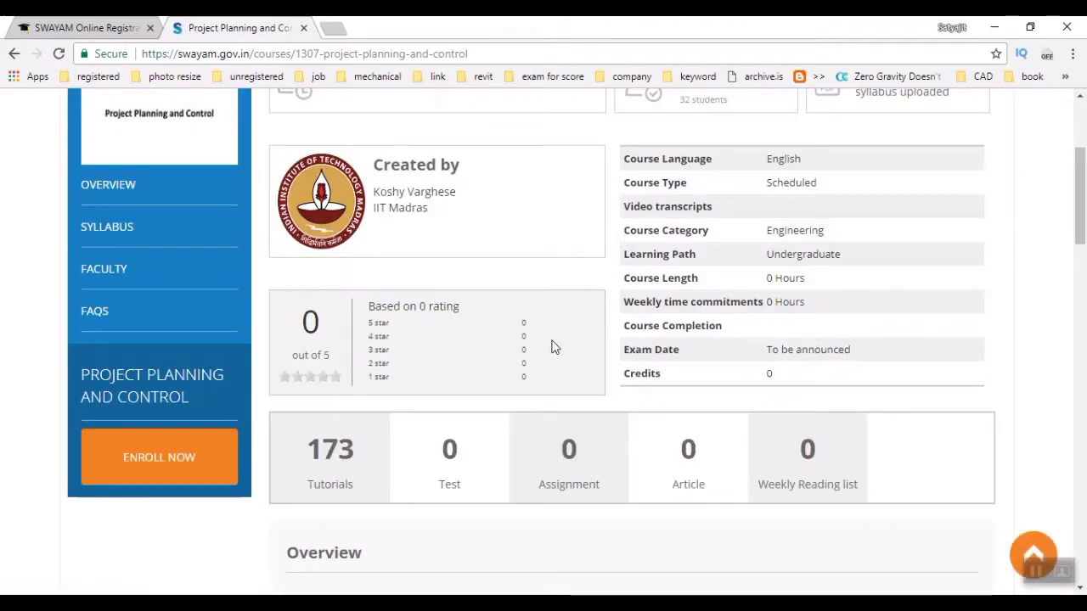
scroll(553, 347, up, 2)
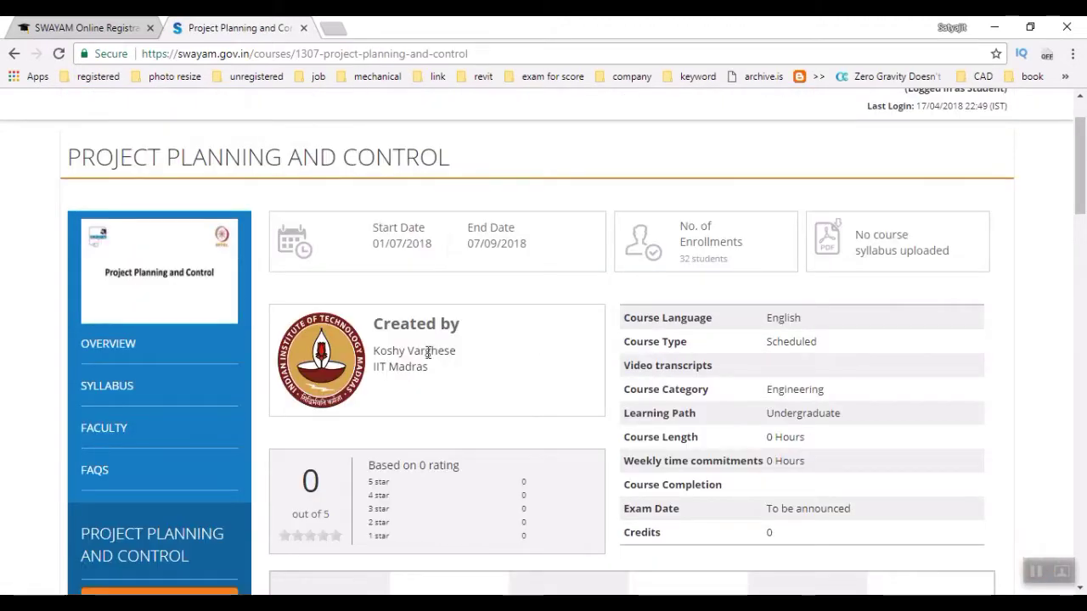